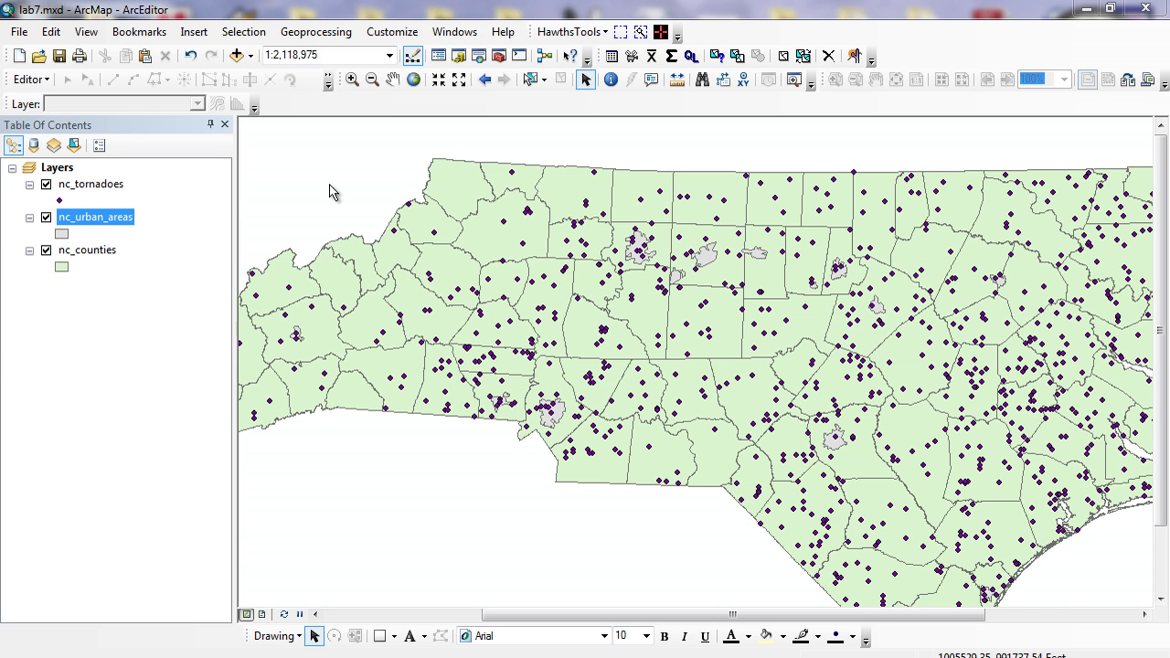
Step: Compare layers, ending with nc_counties hidden and nc_tornadoes and nc_urban_areas visible
{"action": "left_click", "coordinate": [108, 184]}
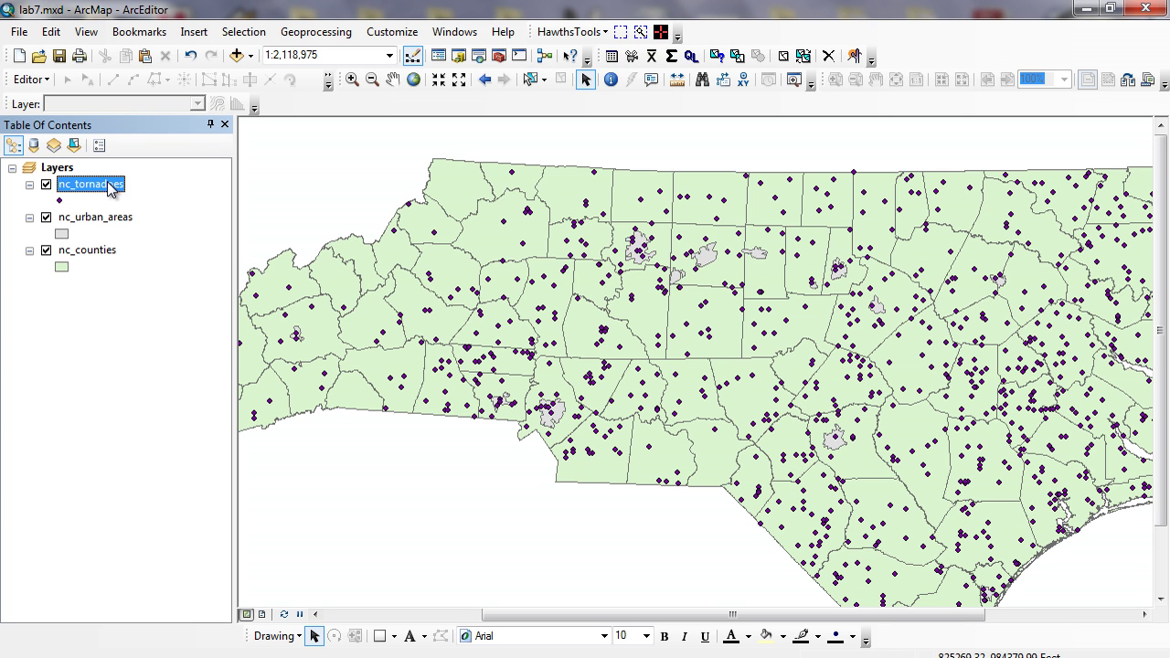
{"action": "left_click", "coordinate": [114, 220]}
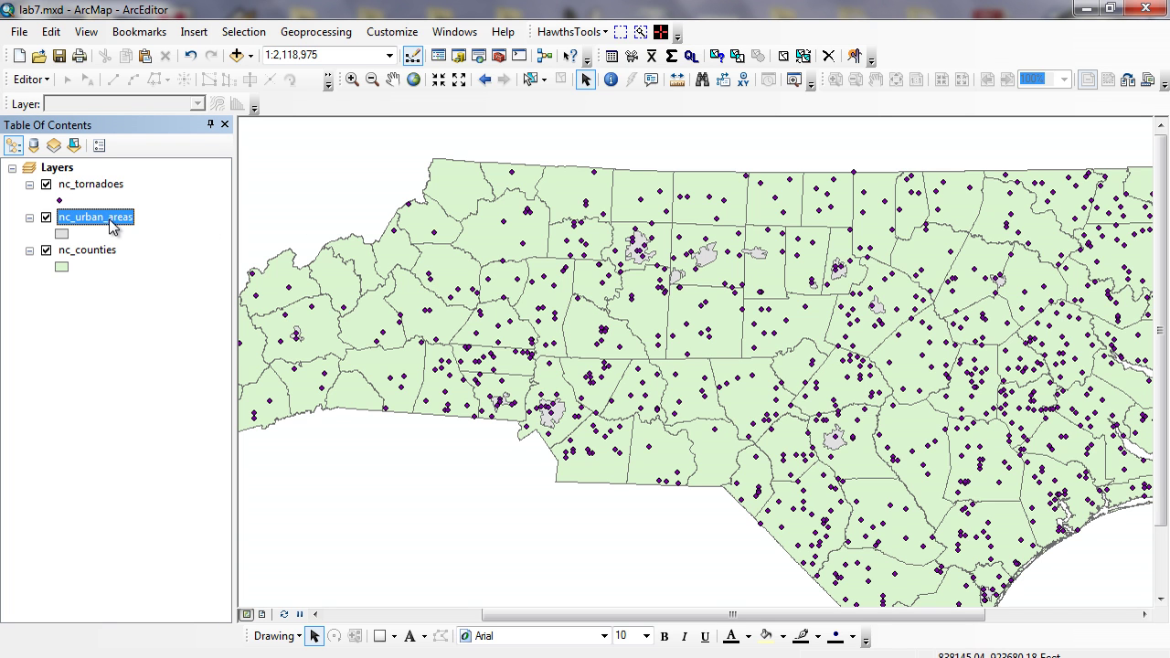
{"action": "left_click", "coordinate": [46, 250]}
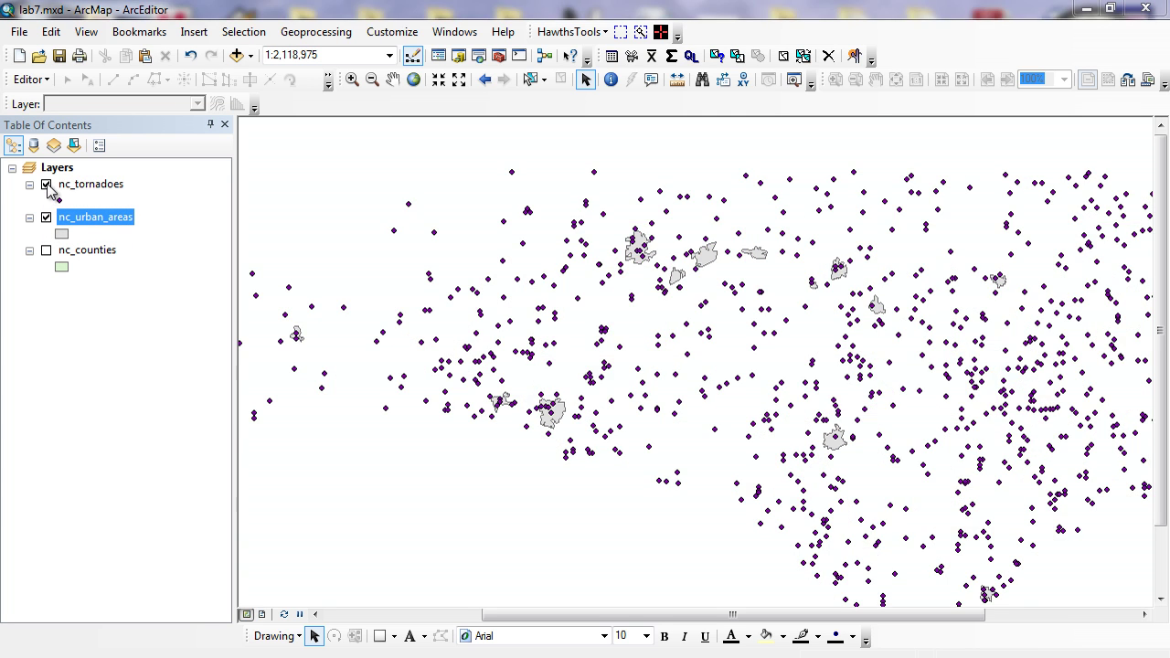
{"action": "left_click", "coordinate": [46, 184]}
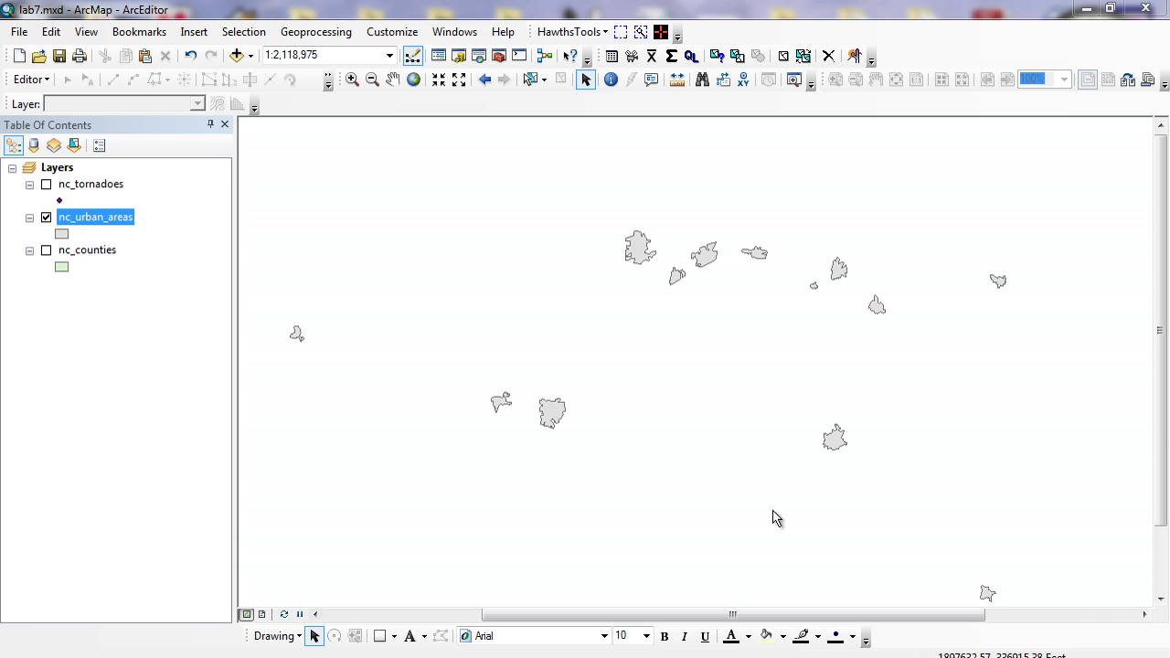
{"action": "left_click", "coordinate": [45, 256]}
{"action": "left_click", "coordinate": [46, 185]}
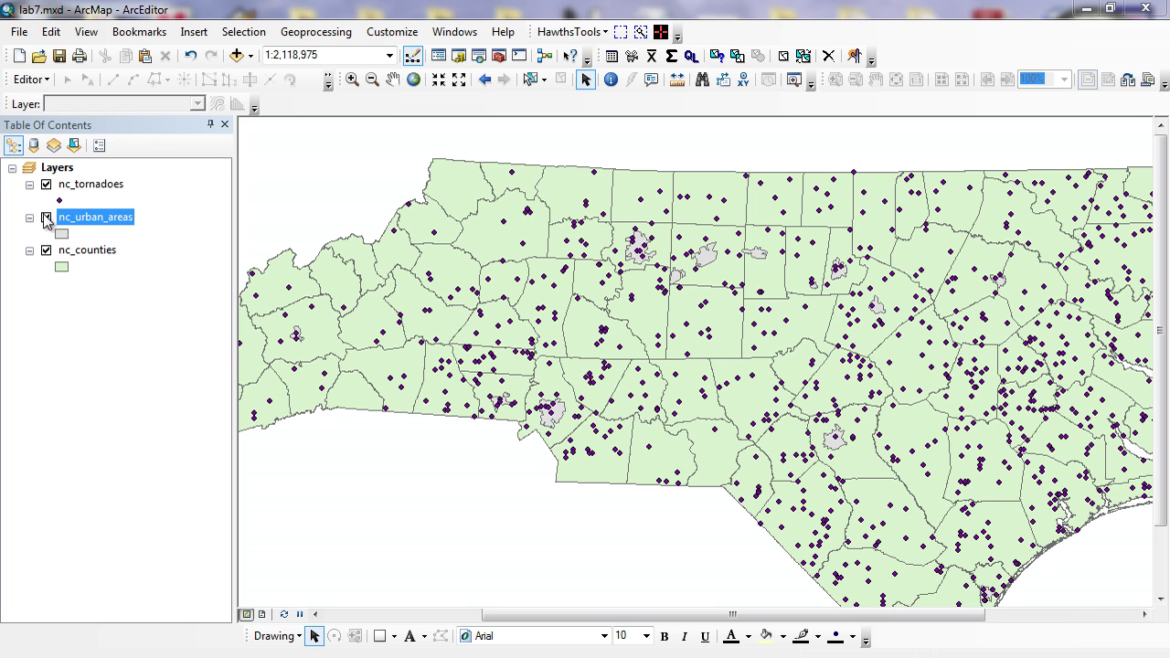
{"action": "left_click", "coordinate": [46, 217]}
{"action": "left_click", "coordinate": [46, 251]}
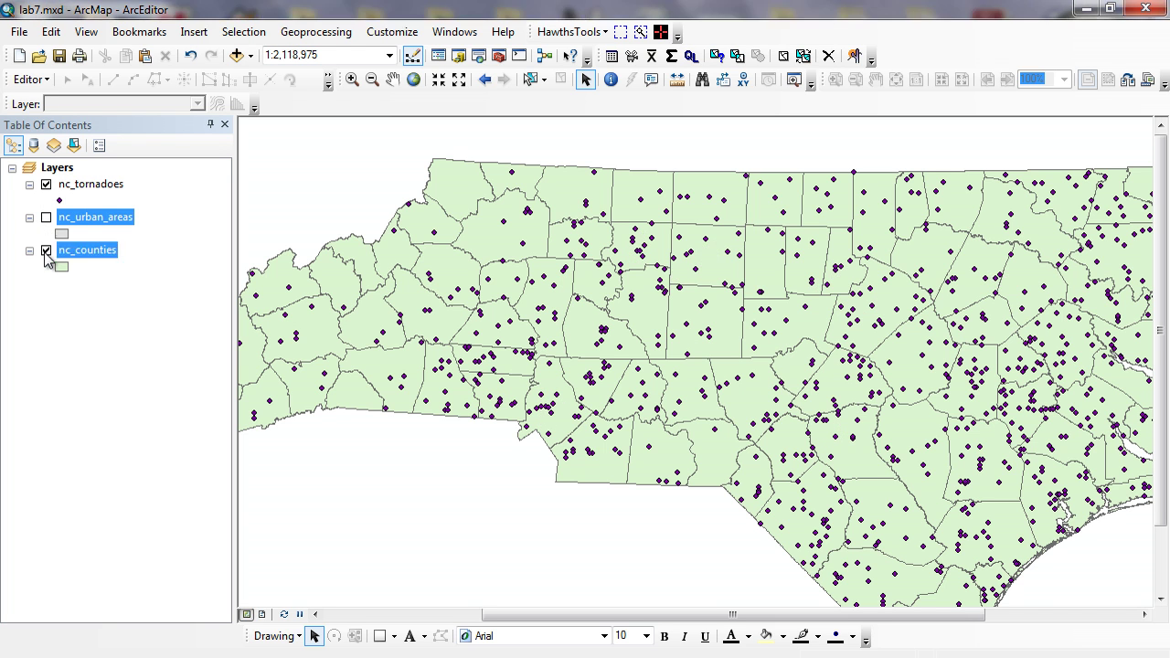
{"action": "left_click", "coordinate": [45, 217]}
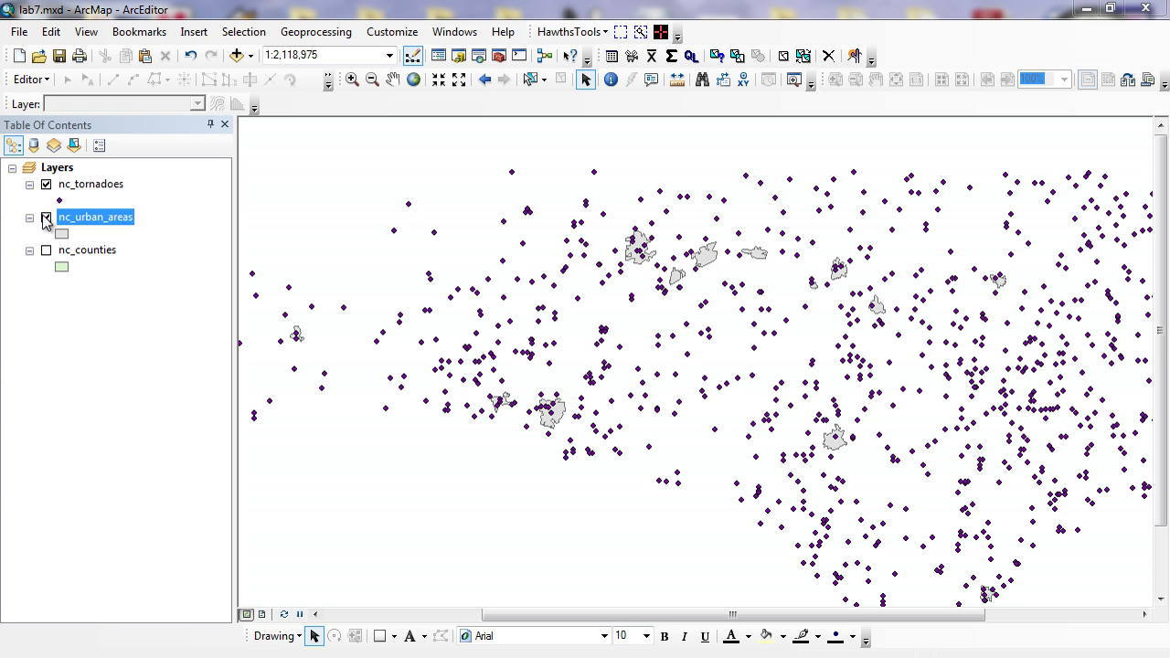
Step: Open Select By Location as a new selection, targeting nc_tornadoes with nc_urban_areas as source
{"action": "left_click", "coordinate": [243, 31]}
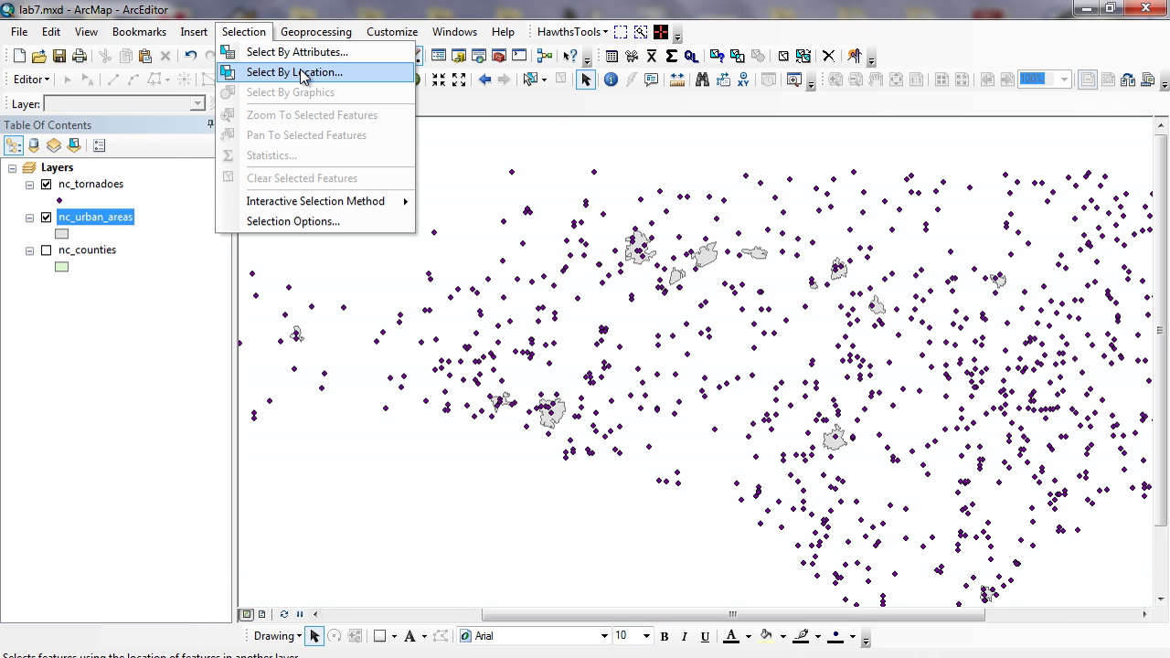
{"action": "left_click", "coordinate": [303, 73]}
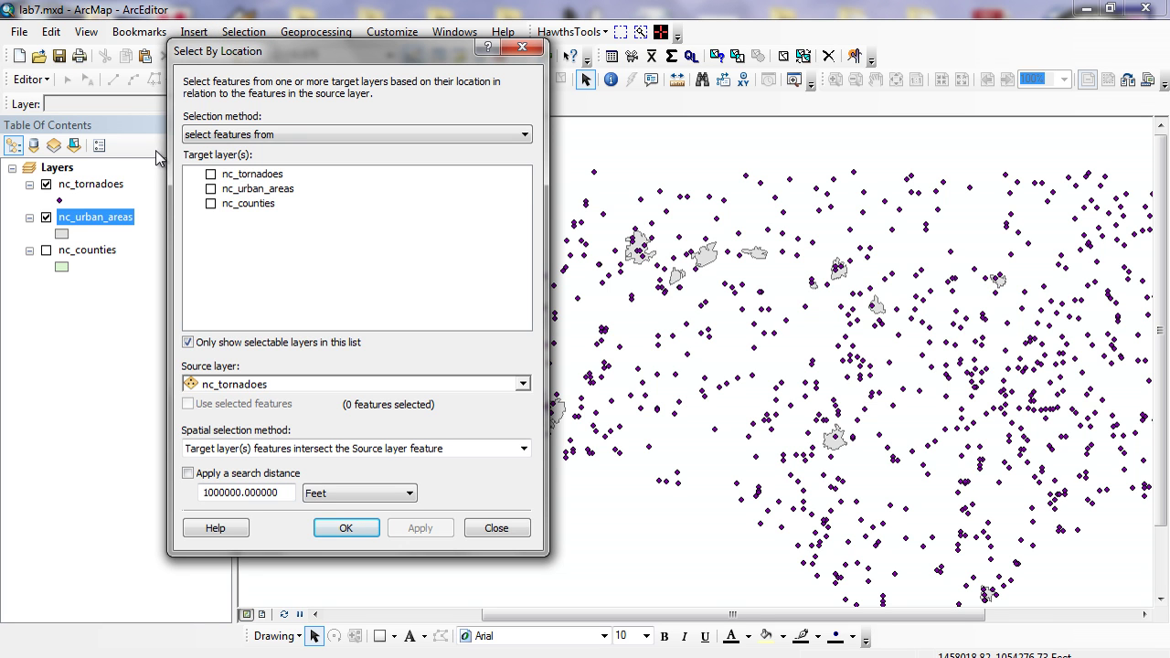
{"action": "left_click", "coordinate": [376, 137]}
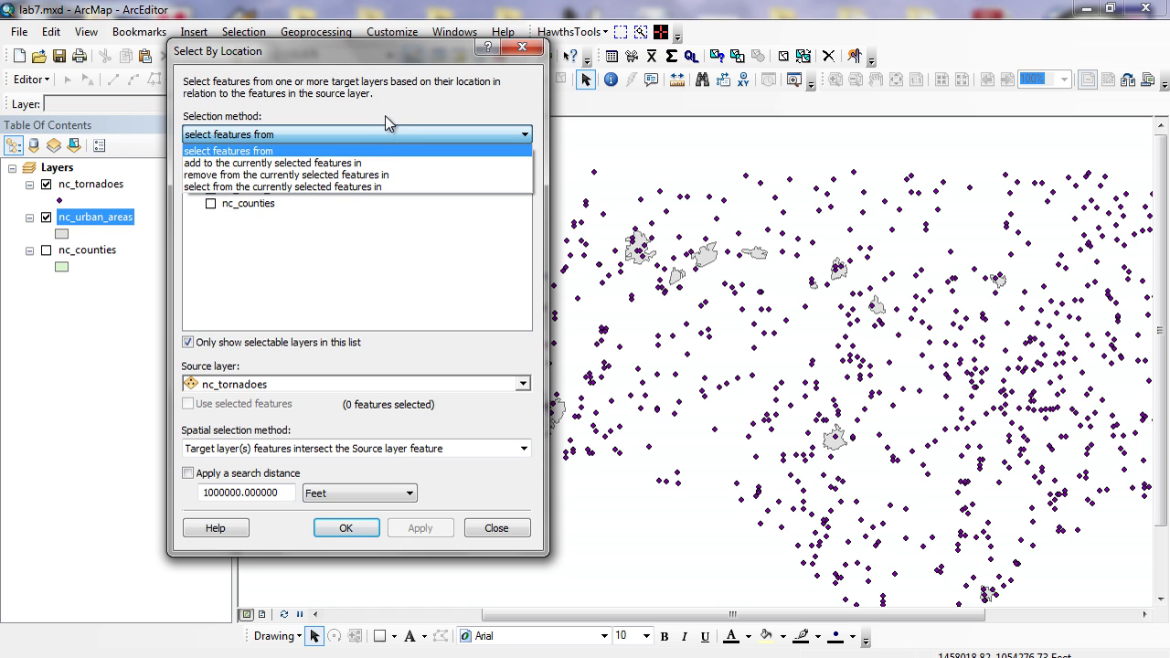
{"action": "left_click", "coordinate": [385, 112]}
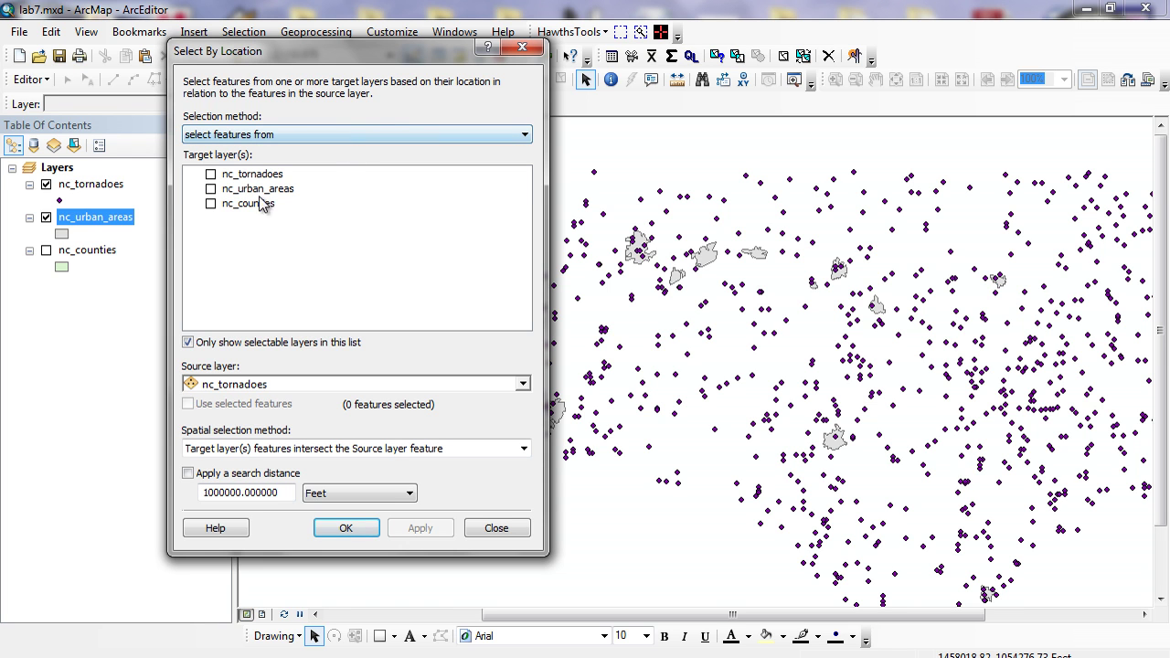
{"action": "left_click", "coordinate": [211, 175]}
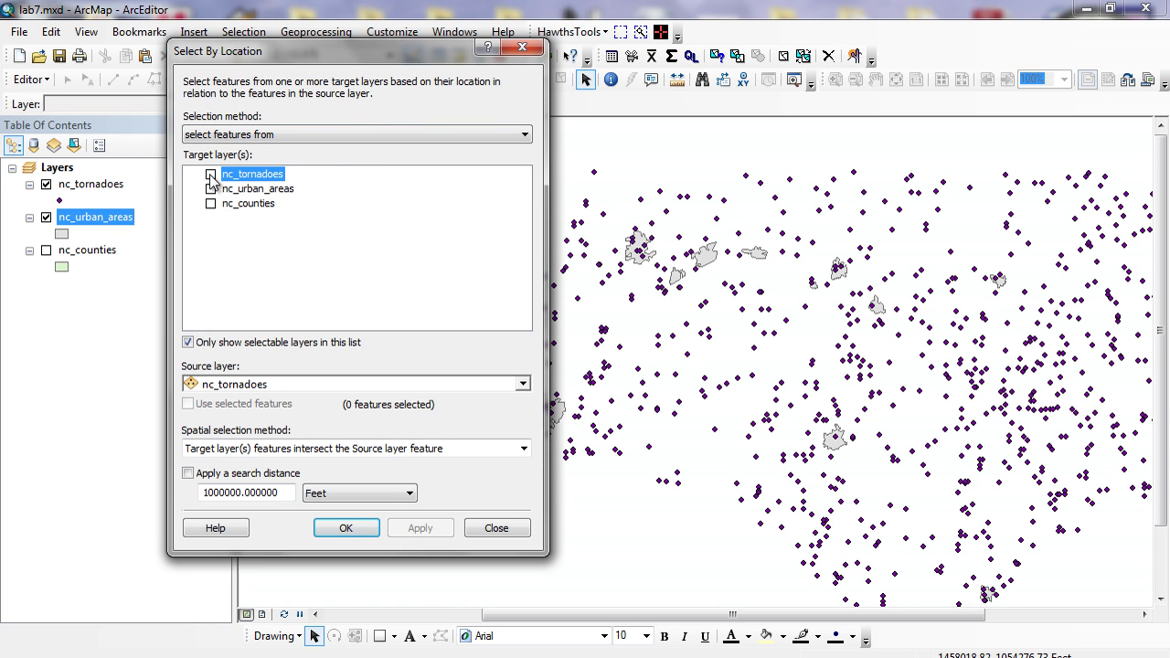
{"action": "left_click", "coordinate": [524, 385]}
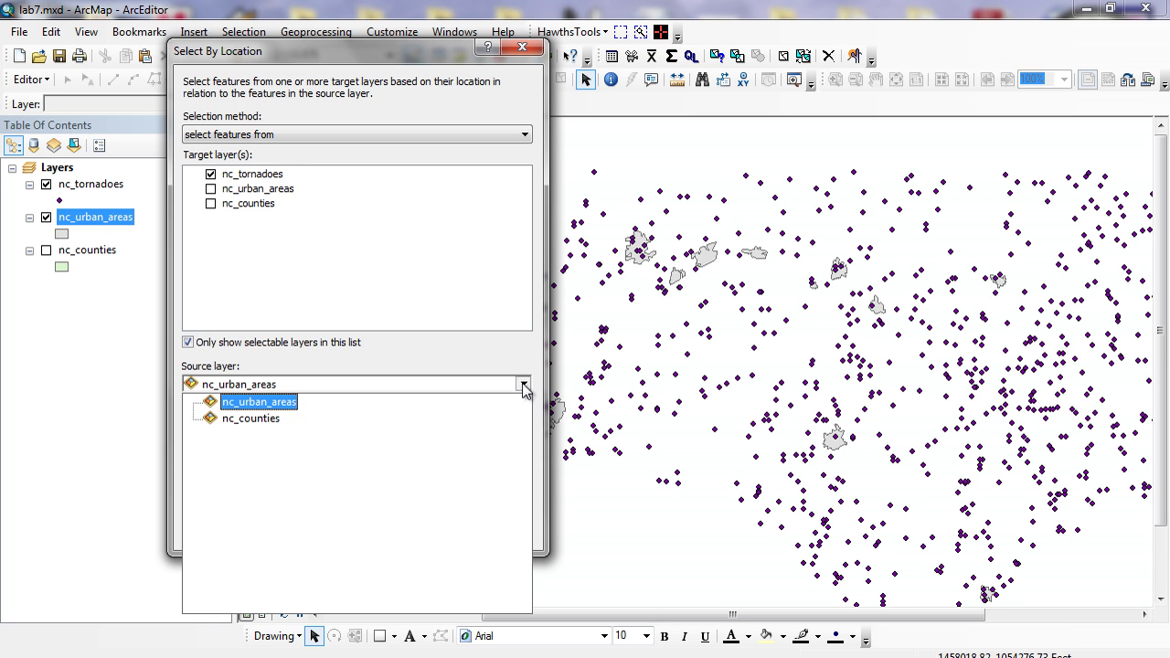
{"action": "left_click", "coordinate": [286, 406]}
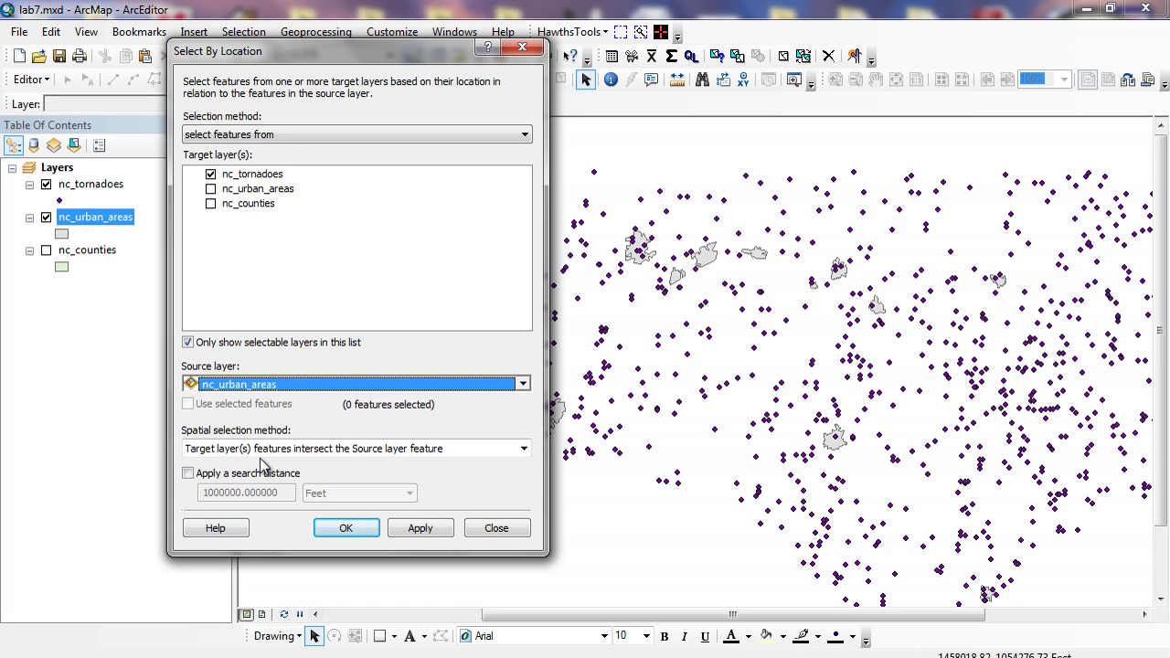
{"action": "left_click", "coordinate": [524, 449]}
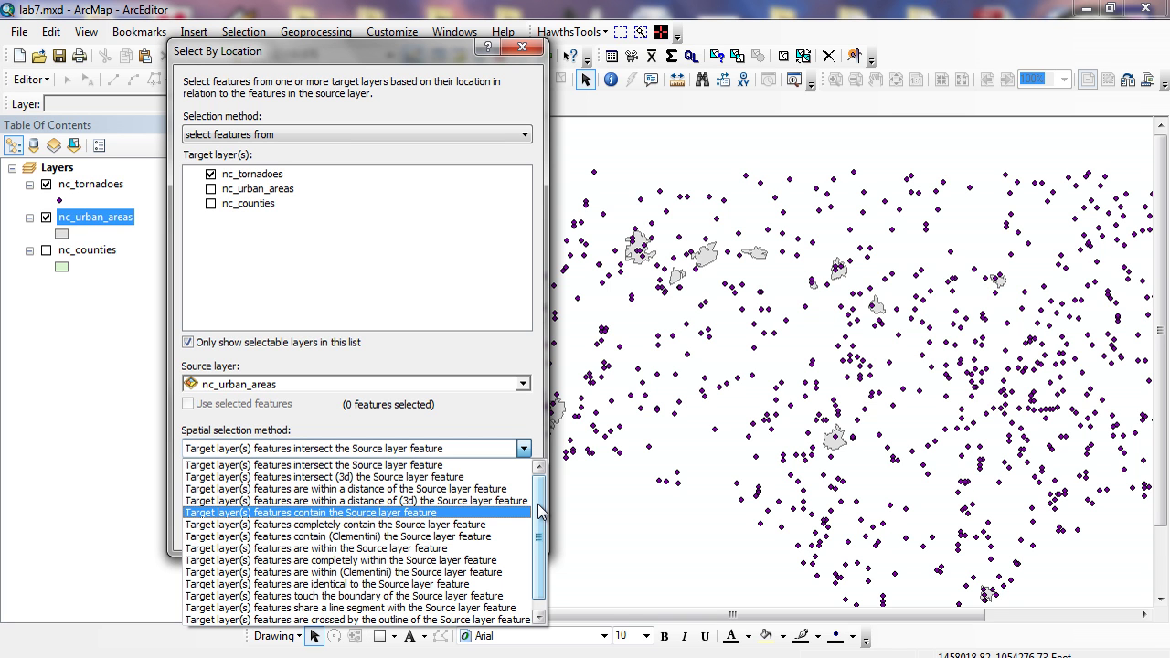
Step: Apply a selection of tornado points within a distance of 20 Miles of urban areas
{"action": "left_click", "coordinate": [225, 490]}
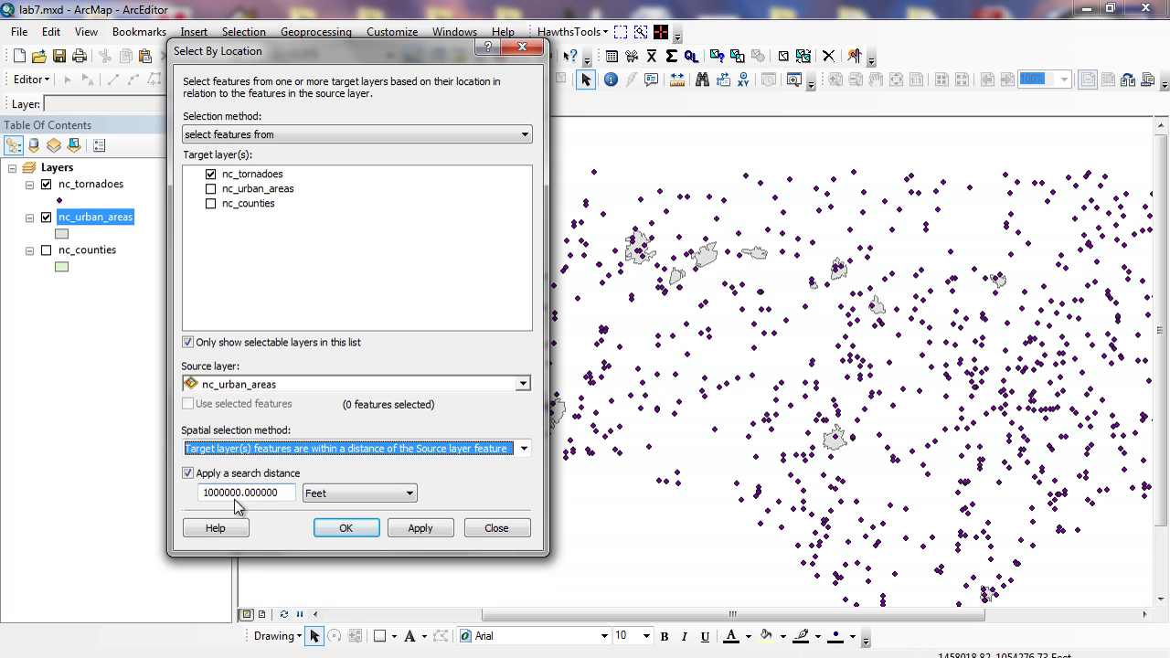
{"action": "left_click_drag", "start_coordinate": [287, 494], "coordinate": [126, 495]}
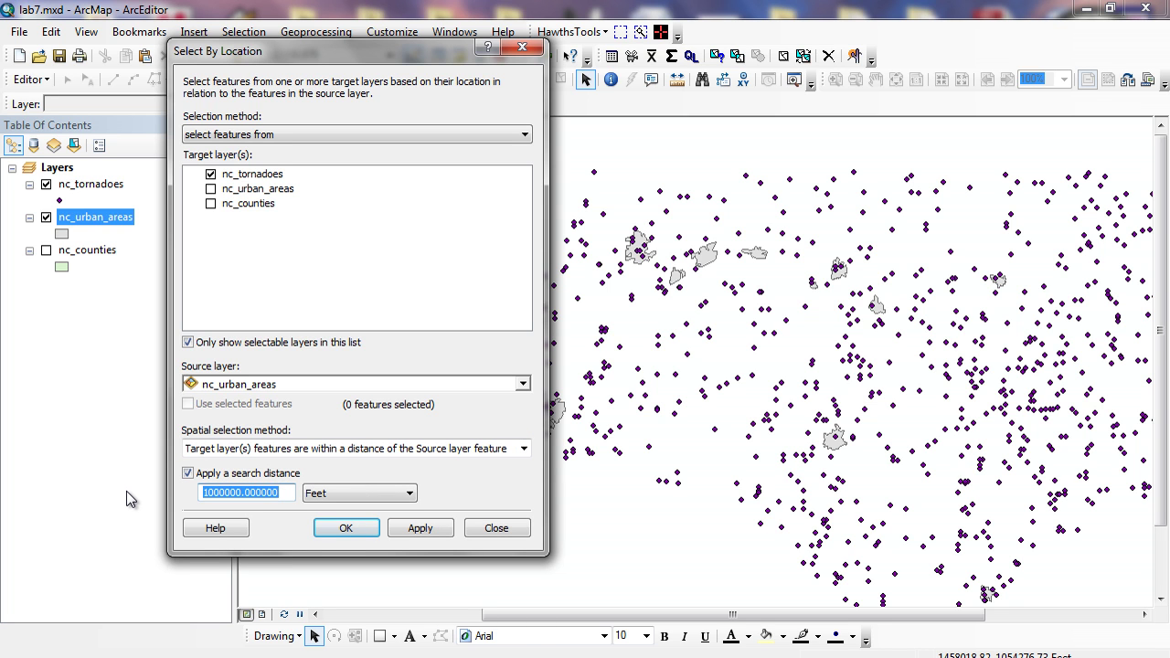
{"action": "type", "text": "20"}
{"action": "left_click", "coordinate": [372, 495]}
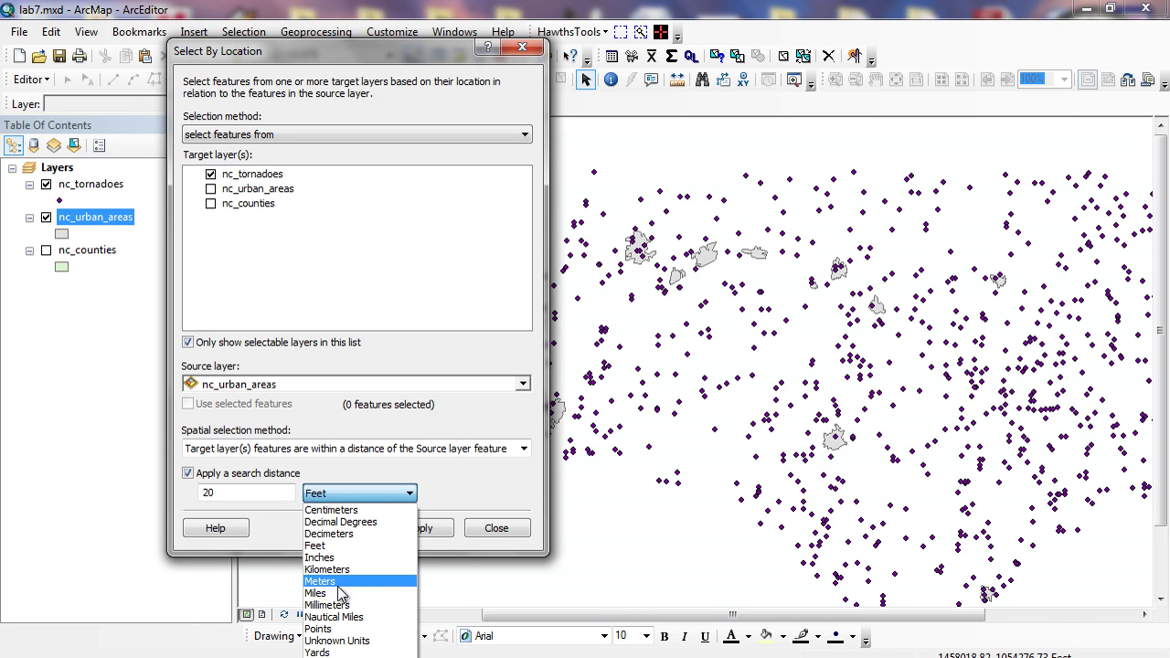
{"action": "left_click", "coordinate": [339, 593]}
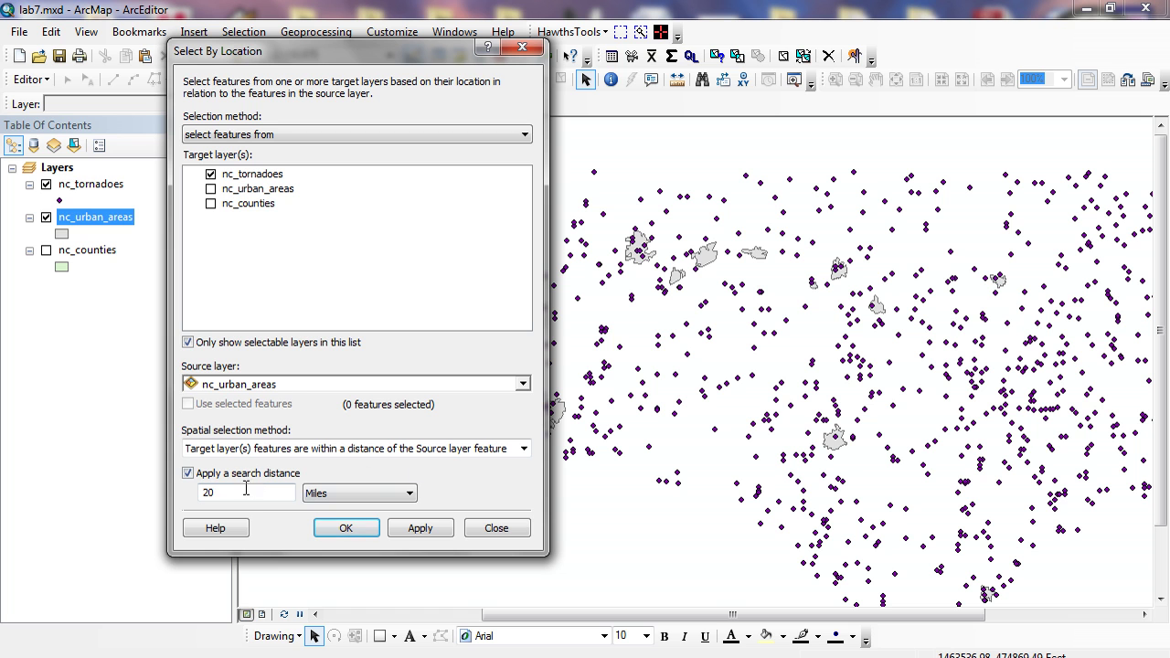
{"action": "left_click", "coordinate": [420, 529]}
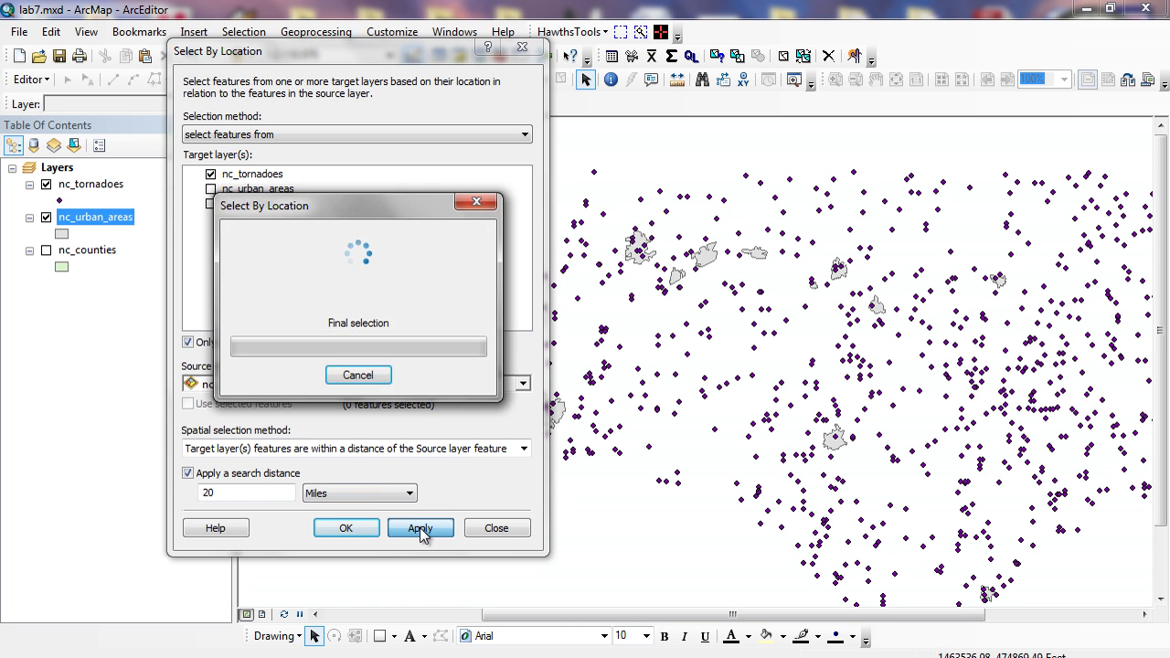
Step: Close Select By Location and pan the map right to reveal western tornado points
{"action": "left_click", "coordinate": [348, 529]}
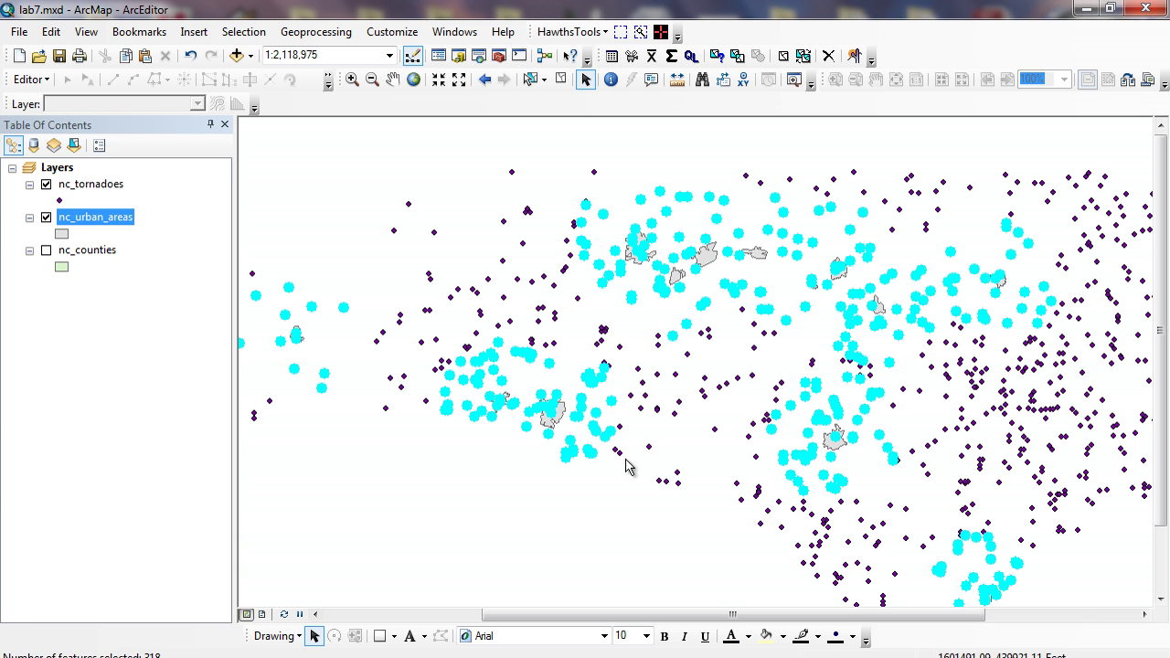
{"action": "left_click", "coordinate": [393, 79]}
{"action": "left_click_drag", "start_coordinate": [419, 233], "coordinate": [347, 192]}
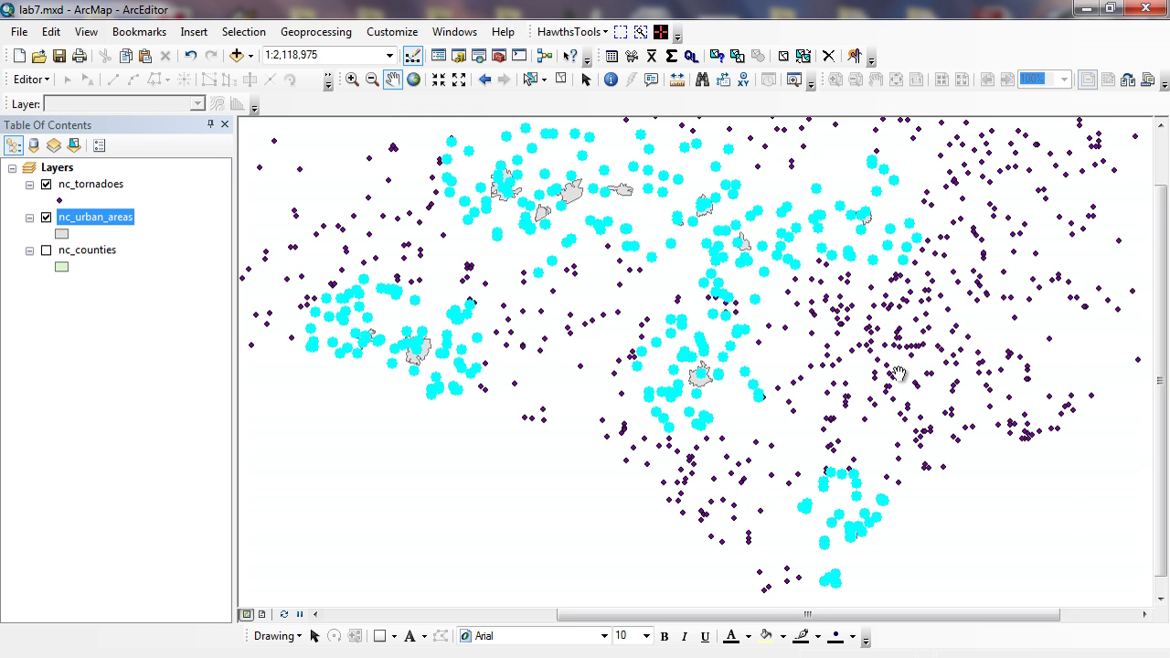
{"action": "left_click_drag", "start_coordinate": [922, 390], "coordinate": [1090, 403]}
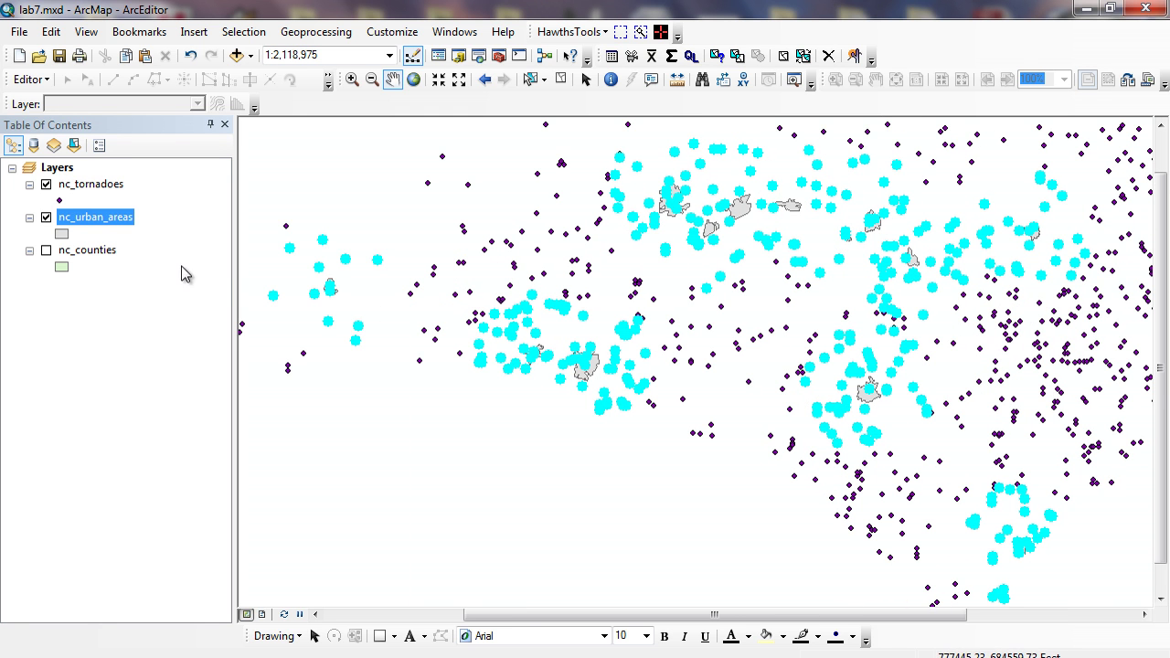
Step: Open the nc_tornadoes attribute table and enlarge its window taller and wider
{"action": "left_click", "coordinate": [101, 185]}
{"action": "right_click", "coordinate": [101, 183]}
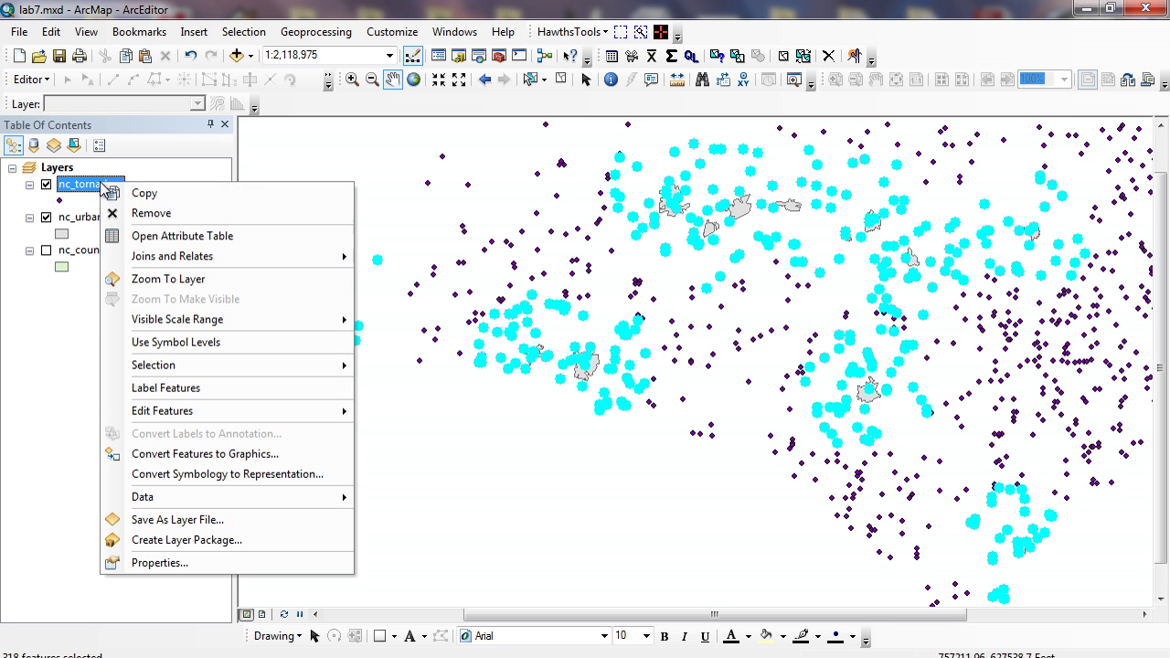
{"action": "left_click", "coordinate": [167, 239]}
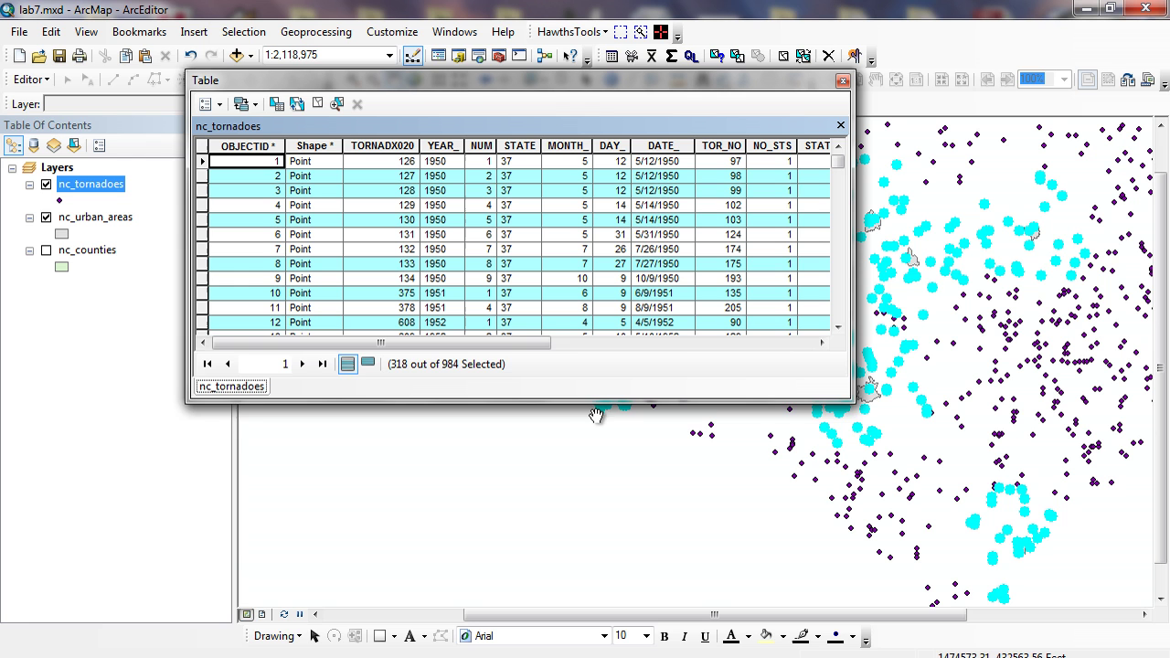
{"action": "left_click_drag", "start_coordinate": [596, 403], "coordinate": [537, 554]}
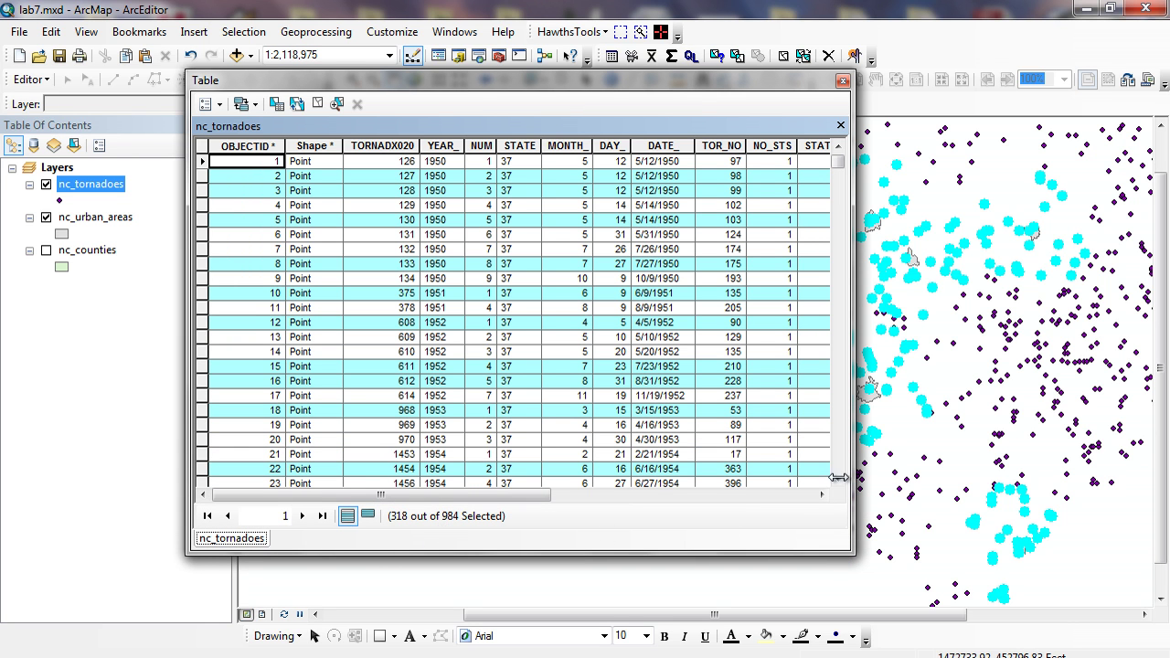
{"action": "left_click_drag", "start_coordinate": [852, 474], "coordinate": [1068, 474]}
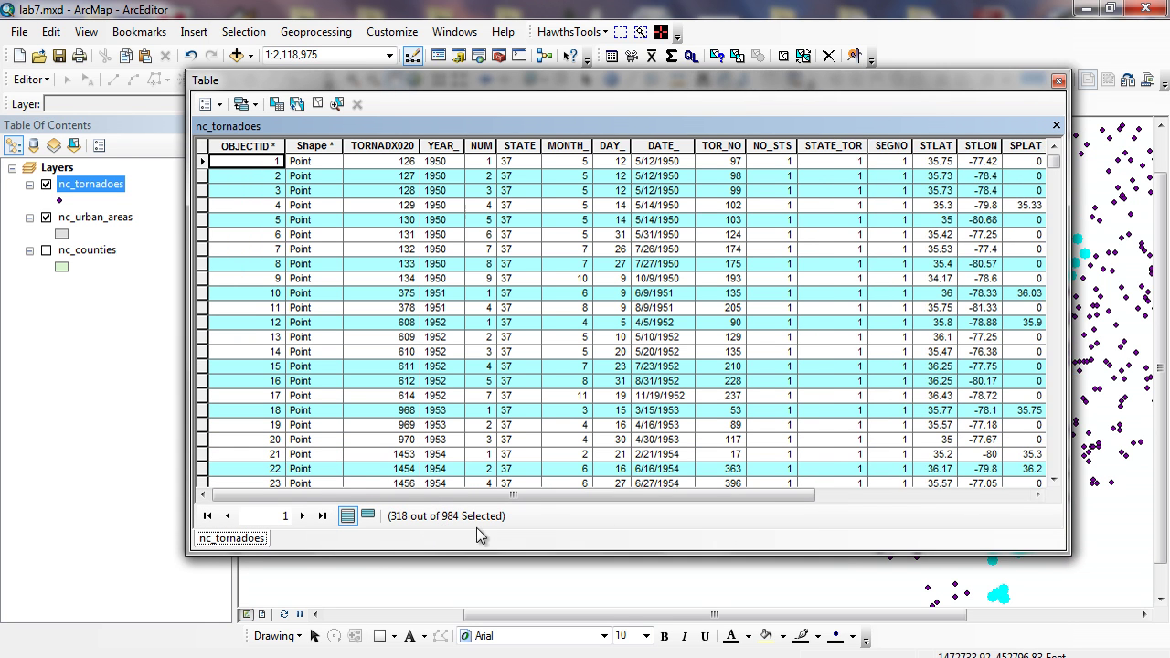
Step: Show only the 318 selected records, sorted by DATE_ in descending order
{"action": "left_click", "coordinate": [367, 516]}
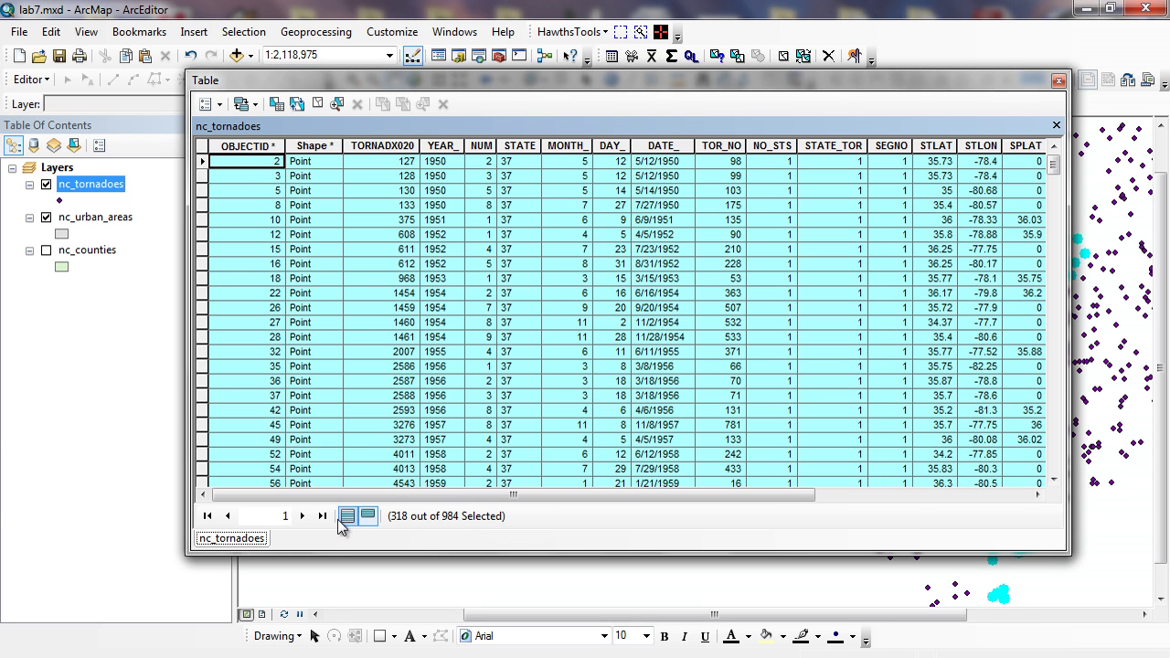
{"action": "right_click", "coordinate": [677, 146]}
{"action": "left_click", "coordinate": [696, 177]}
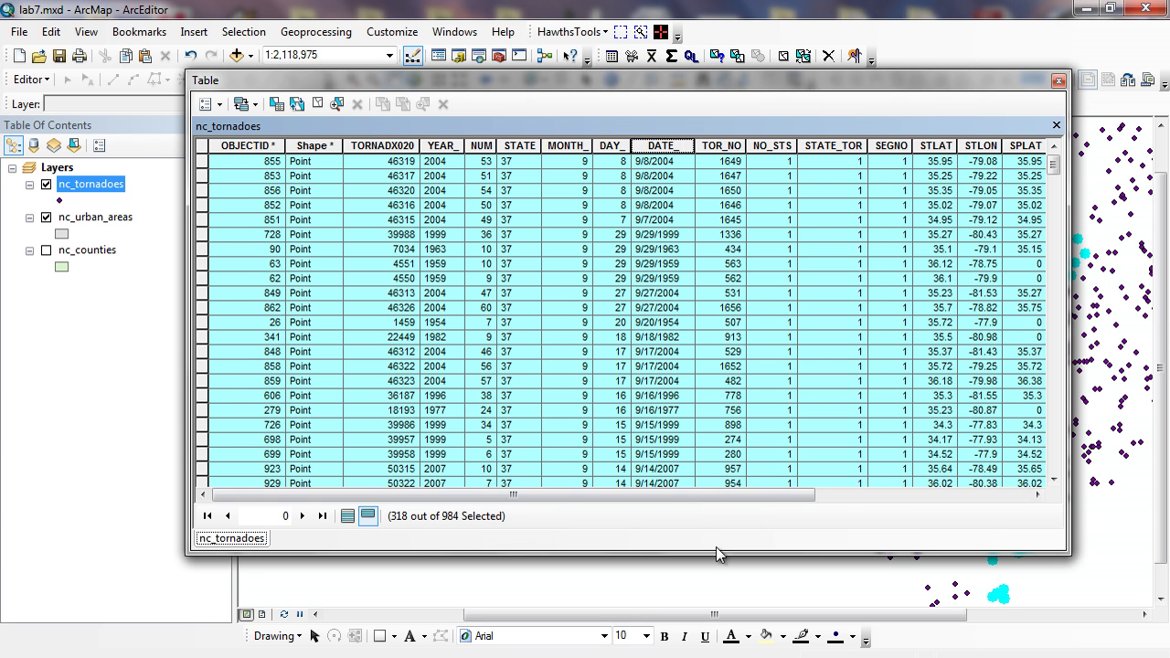
{"action": "left_click_drag", "start_coordinate": [703, 496], "coordinate": [957, 487]}
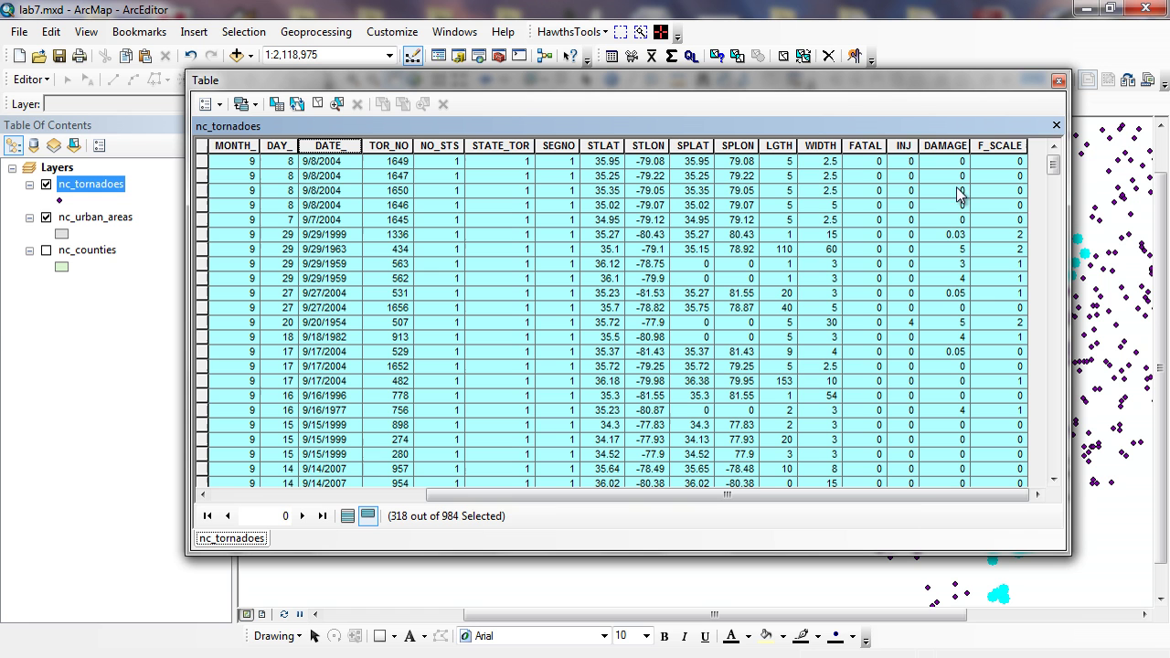
{"action": "right_click", "coordinate": [874, 144]}
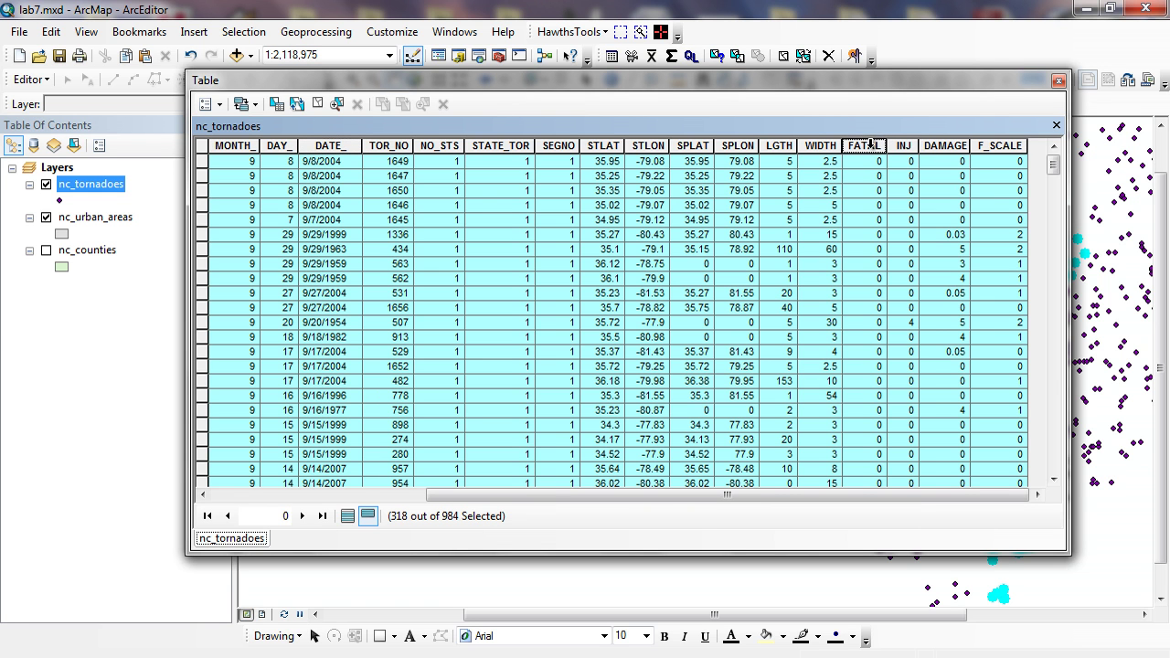
Step: Check FATAL statistics (39 total, max 12) and INJ statistics (646 total, max 154)
{"action": "left_click", "coordinate": [937, 246]}
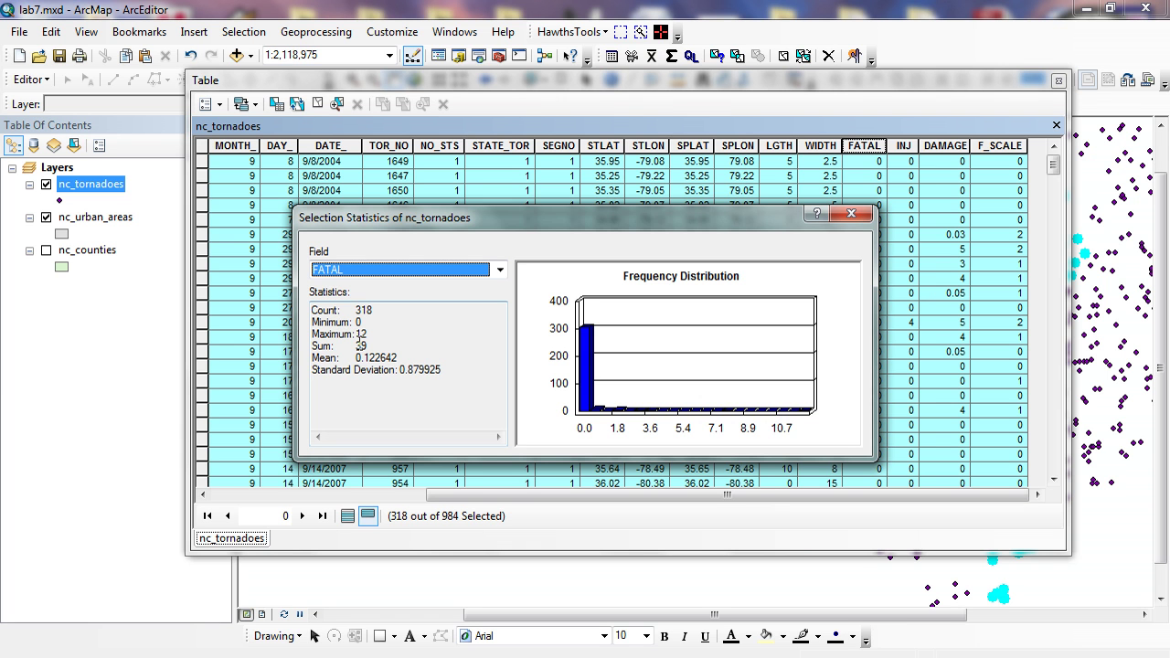
{"action": "left_click", "coordinate": [851, 214]}
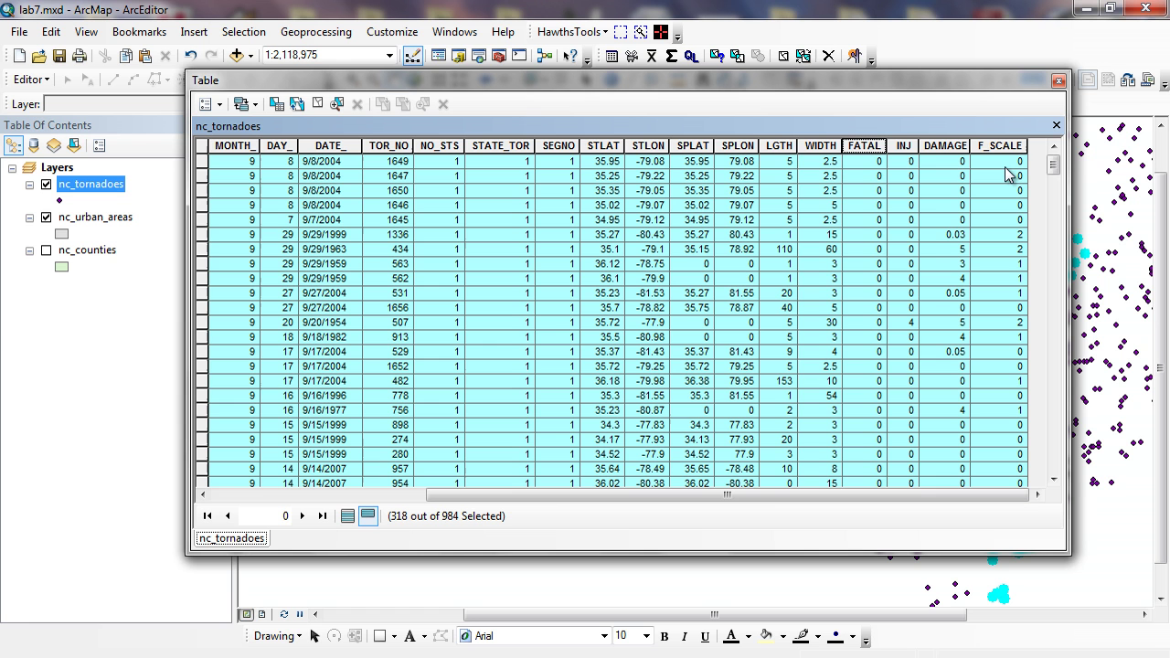
{"action": "right_click", "coordinate": [904, 146]}
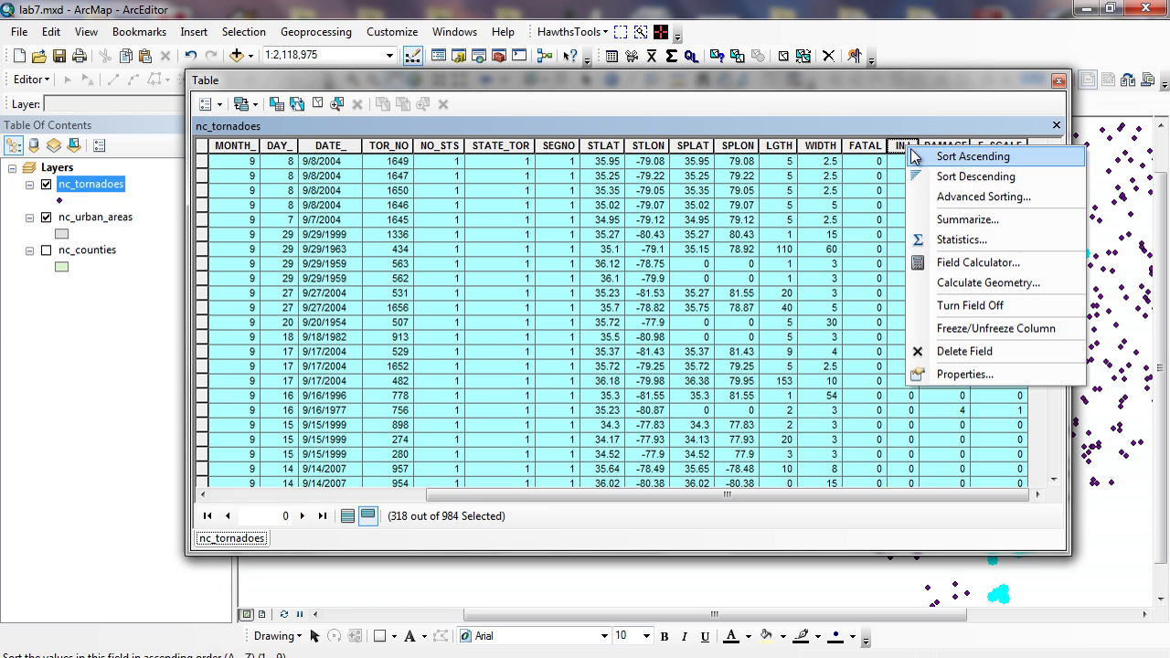
{"action": "left_click", "coordinate": [962, 253]}
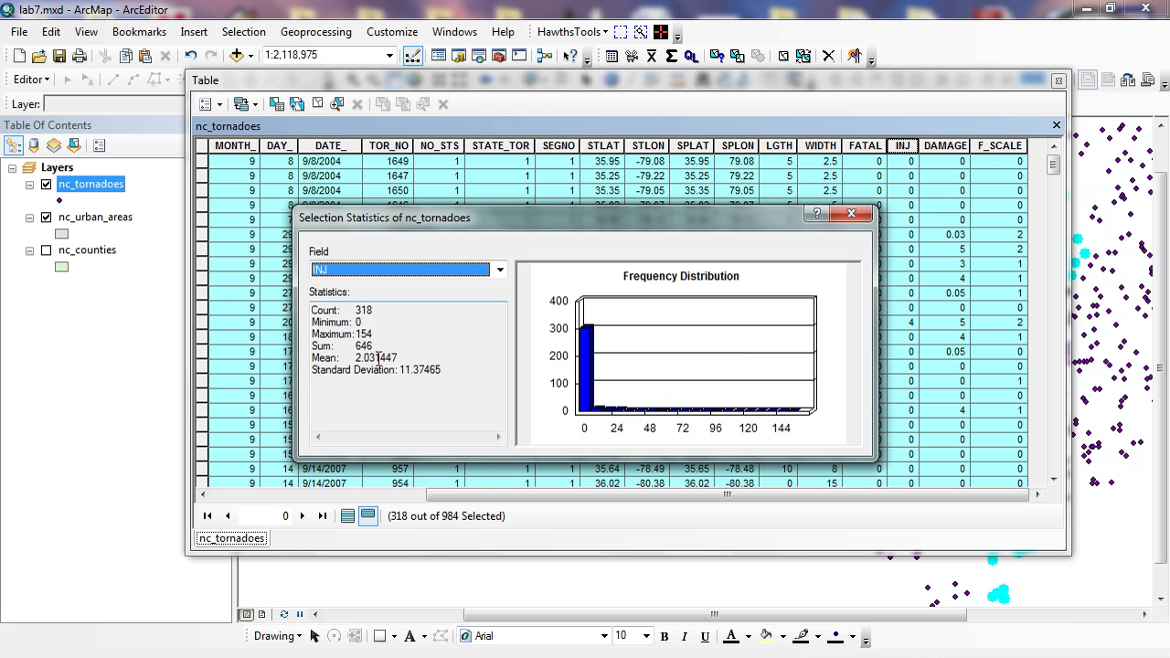
{"action": "left_click", "coordinate": [851, 217]}
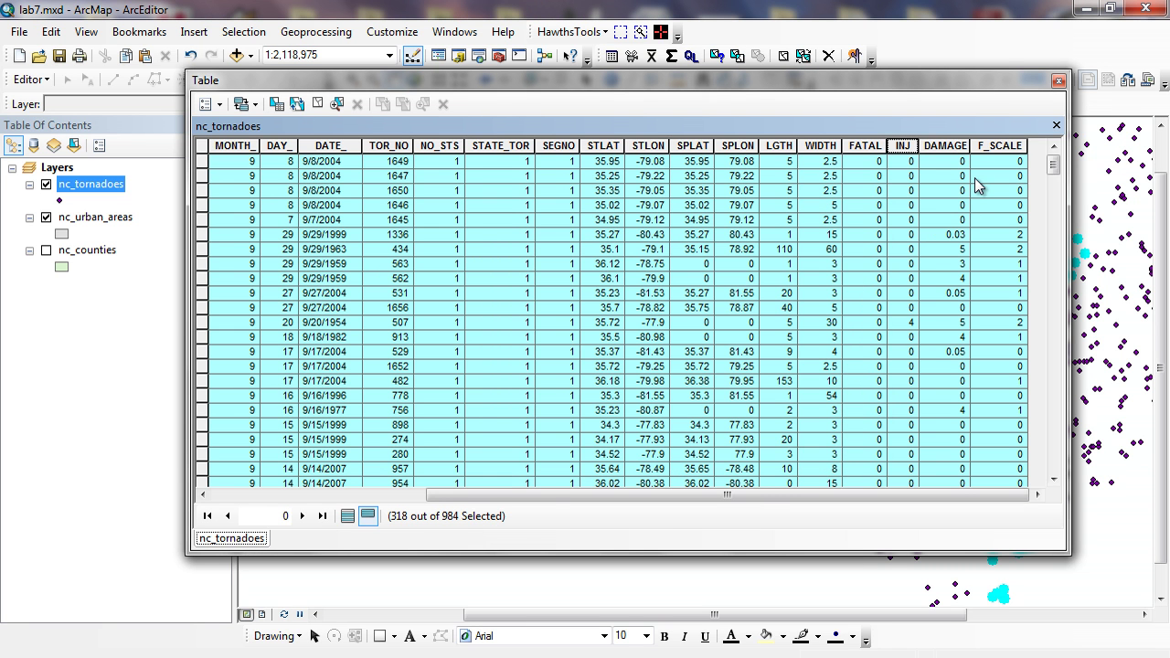
Step: Close the table, clear the selection, show nc_counties, and zoom into central North Carolina
{"action": "left_click", "coordinate": [1059, 81]}
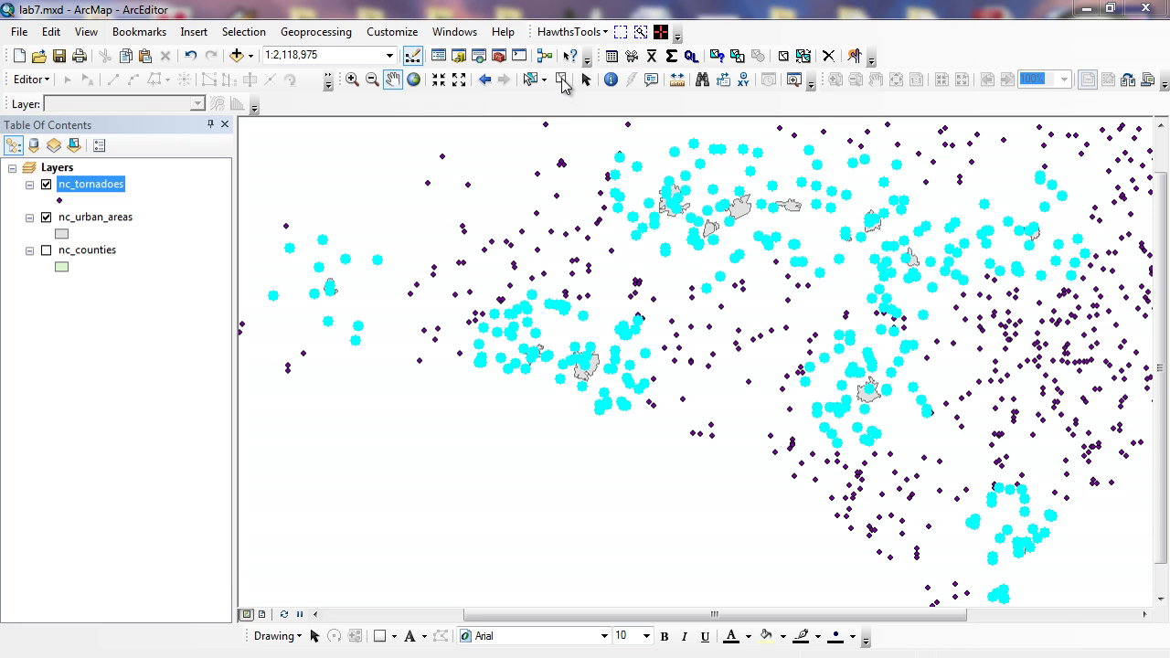
{"action": "left_click", "coordinate": [562, 81]}
{"action": "left_click", "coordinate": [47, 251]}
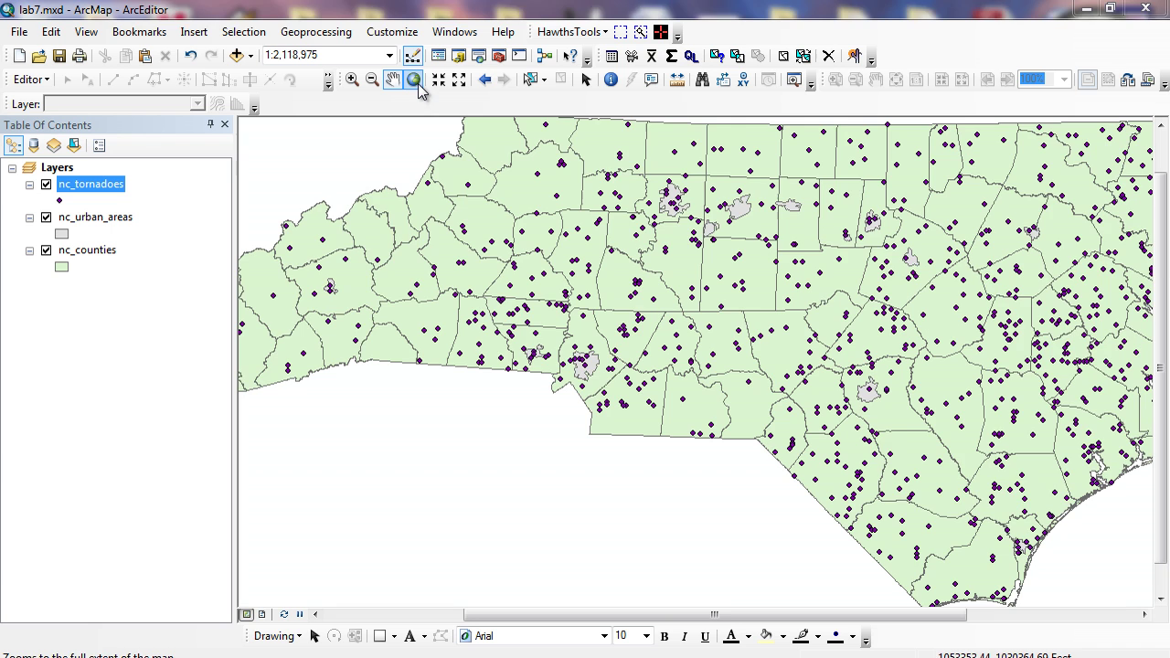
{"action": "left_click", "coordinate": [415, 81]}
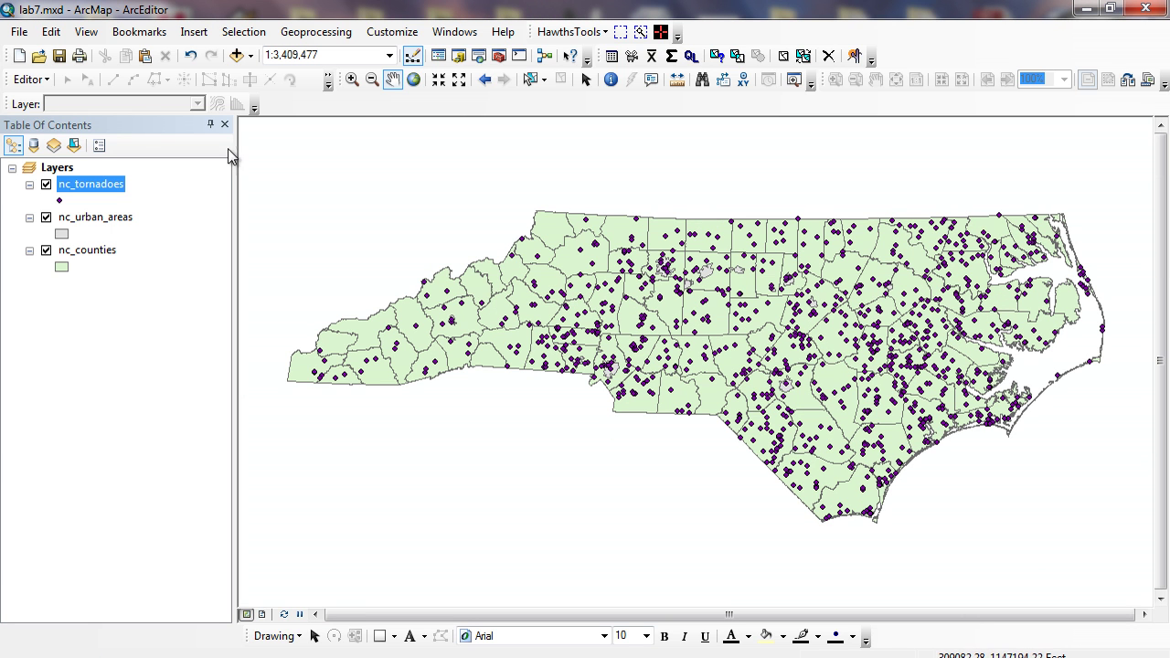
{"action": "left_click", "coordinate": [352, 79]}
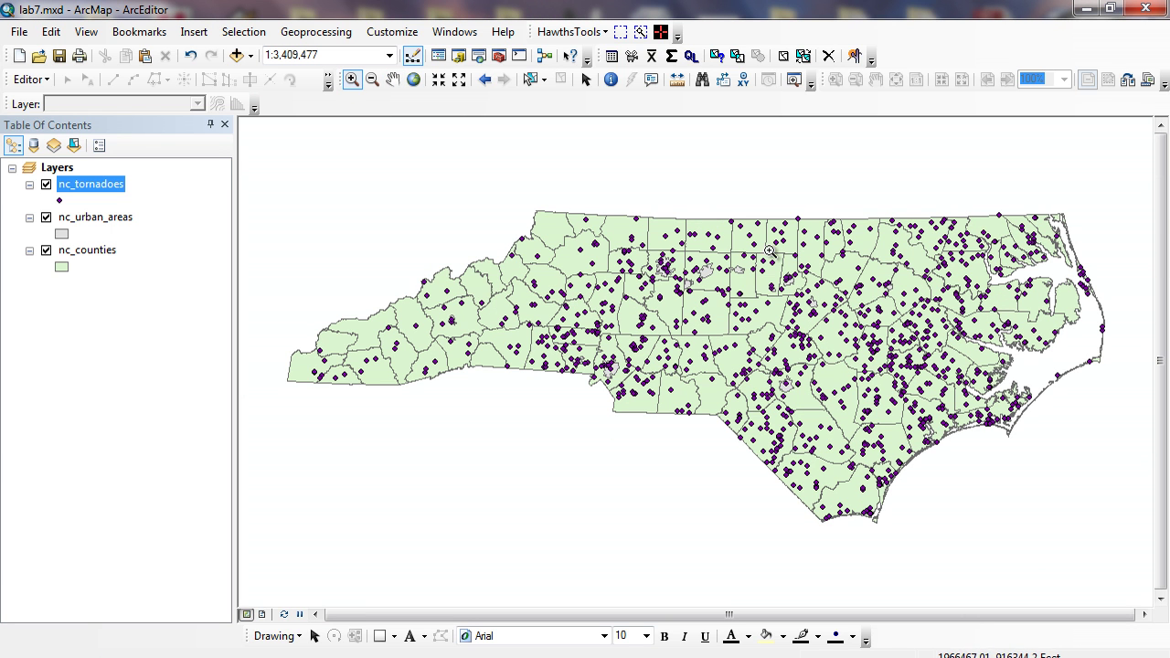
{"action": "left_click_drag", "start_coordinate": [770, 251], "coordinate": [873, 364]}
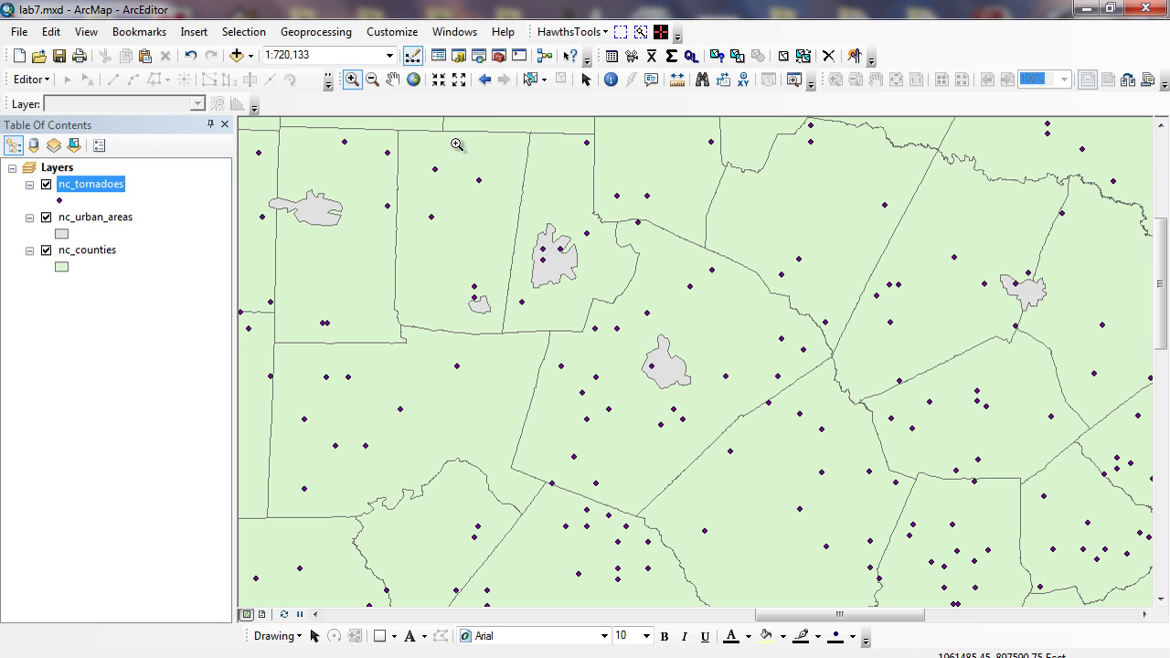
Step: Select the central county around the urban area and review its attribute table
{"action": "left_click", "coordinate": [530, 79]}
{"action": "left_click_drag", "start_coordinate": [691, 322], "coordinate": [732, 353]}
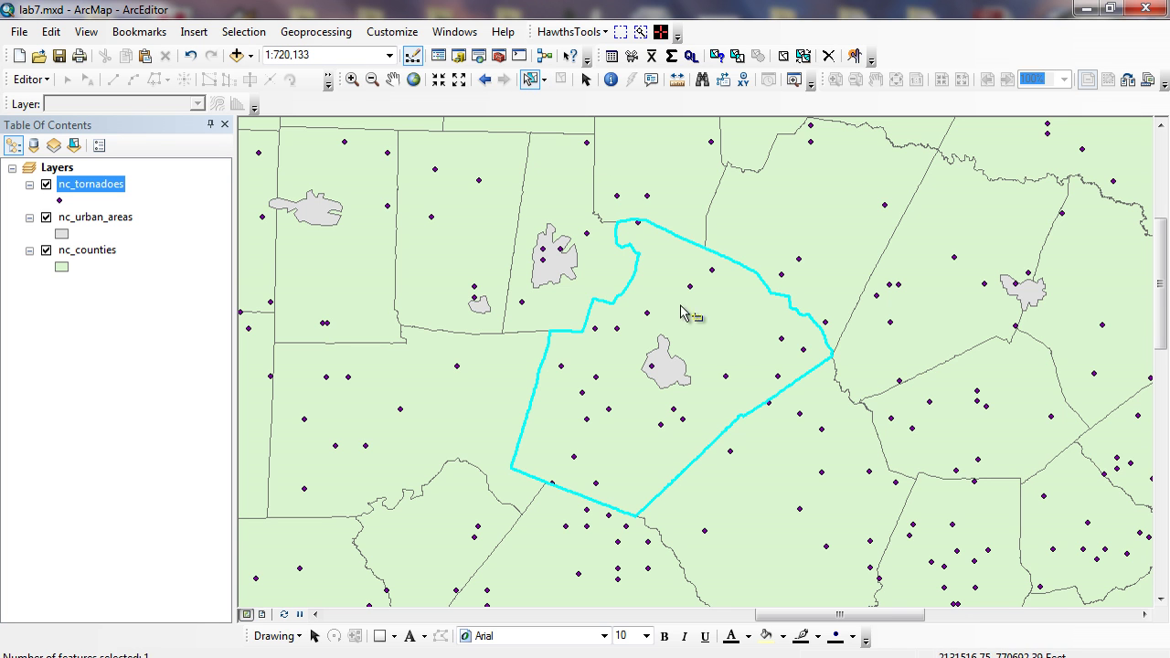
{"action": "left_click", "coordinate": [82, 252], "text": "ctrl"}
{"action": "right_click", "coordinate": [83, 254]}
{"action": "left_click", "coordinate": [128, 303]}
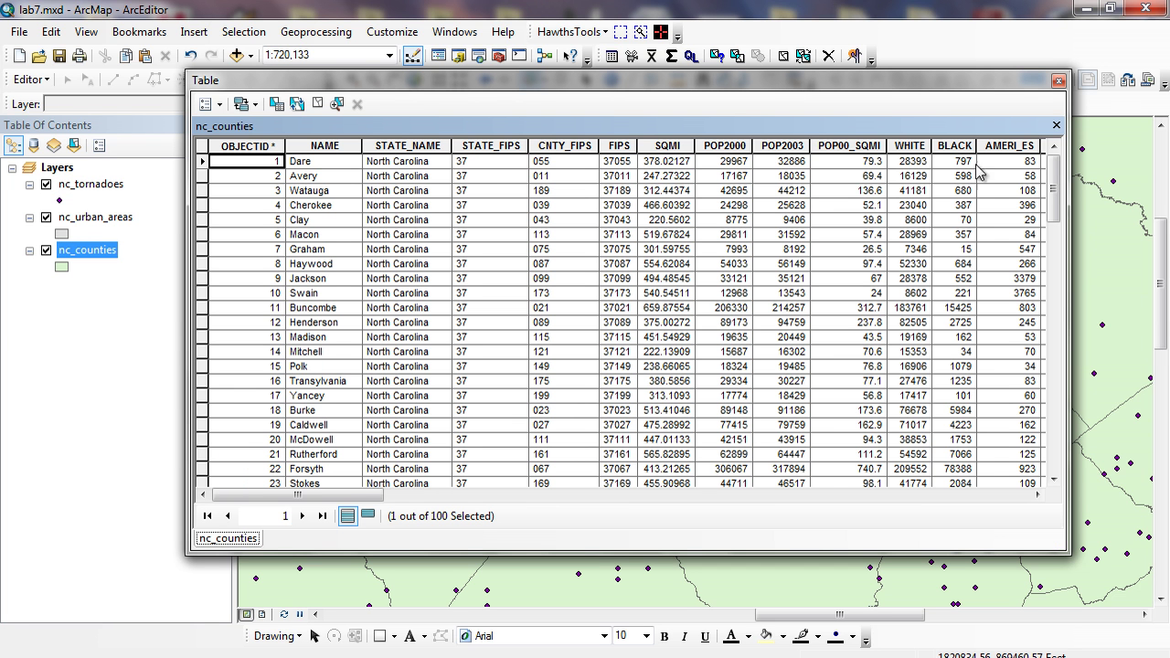
{"action": "left_click", "coordinate": [1059, 80]}
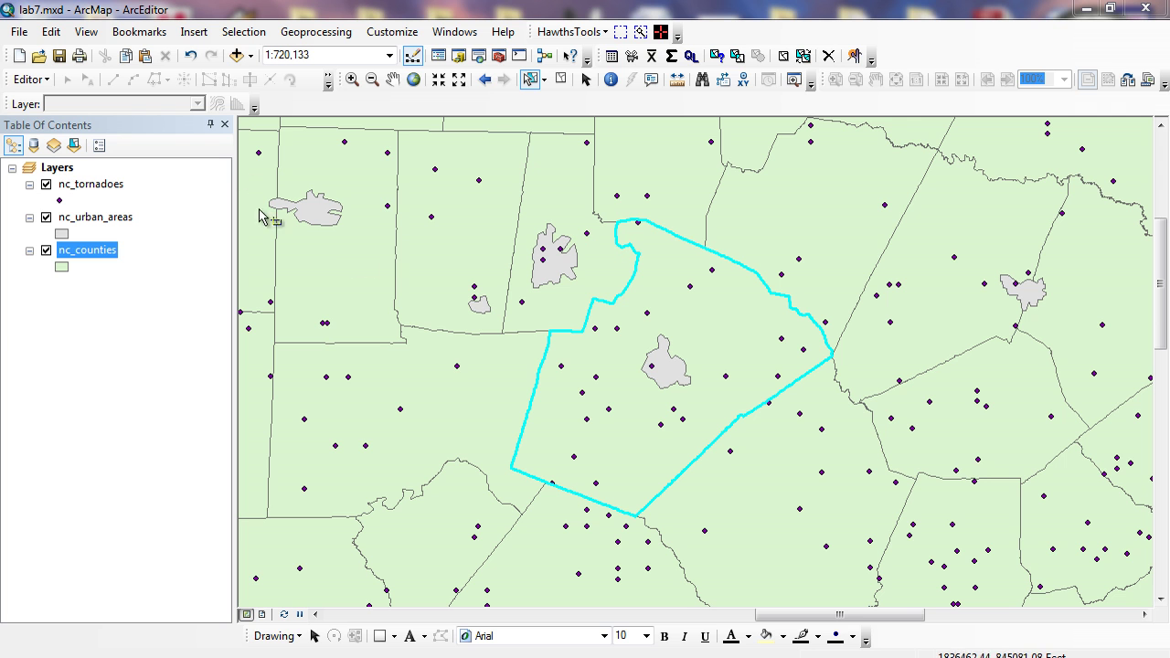
Step: Reopen Select By Location and set the method to 'intersect the Source layer feature'
{"action": "left_click", "coordinate": [232, 34]}
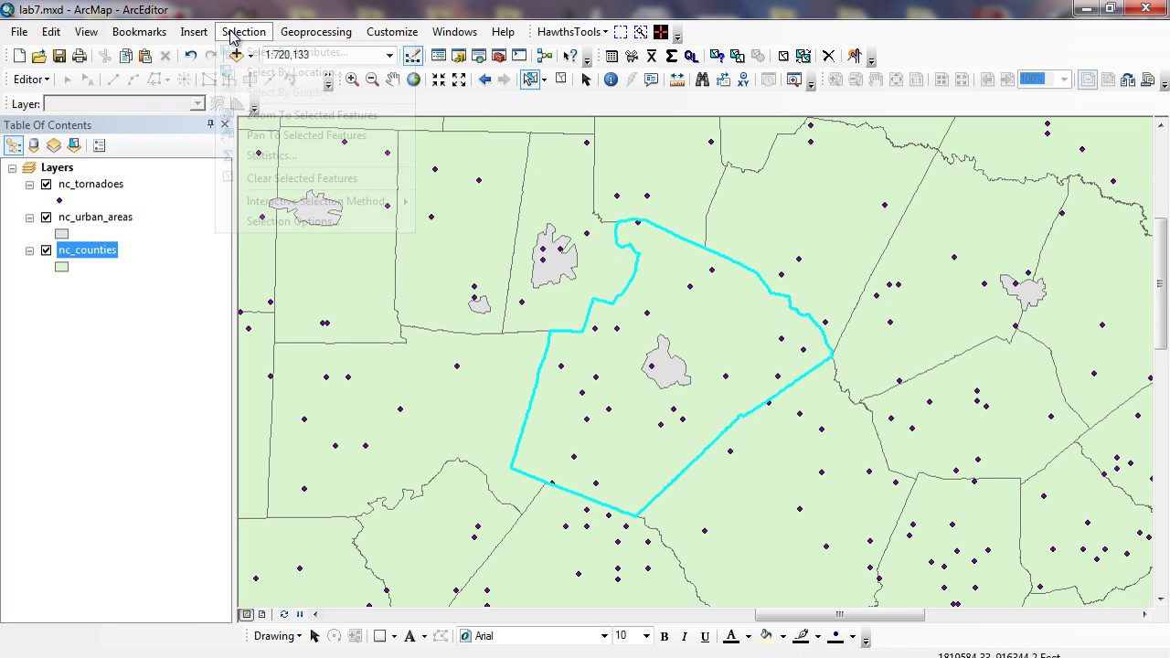
{"action": "left_click", "coordinate": [240, 75]}
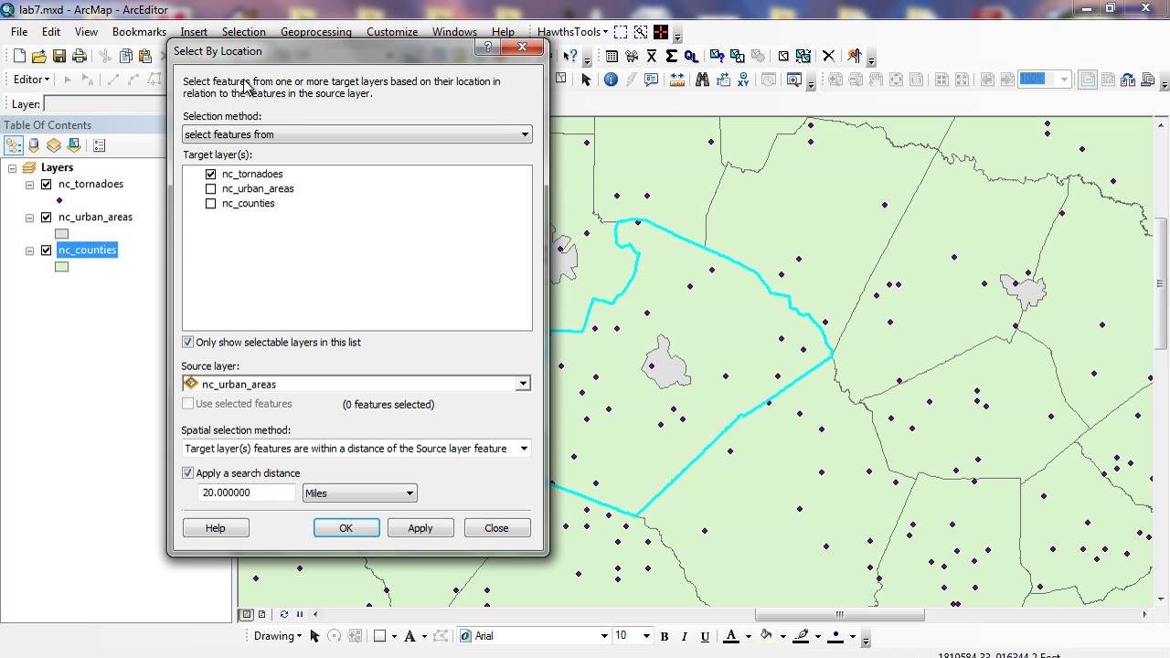
{"action": "left_click_drag", "start_coordinate": [347, 55], "coordinate": [252, 64]}
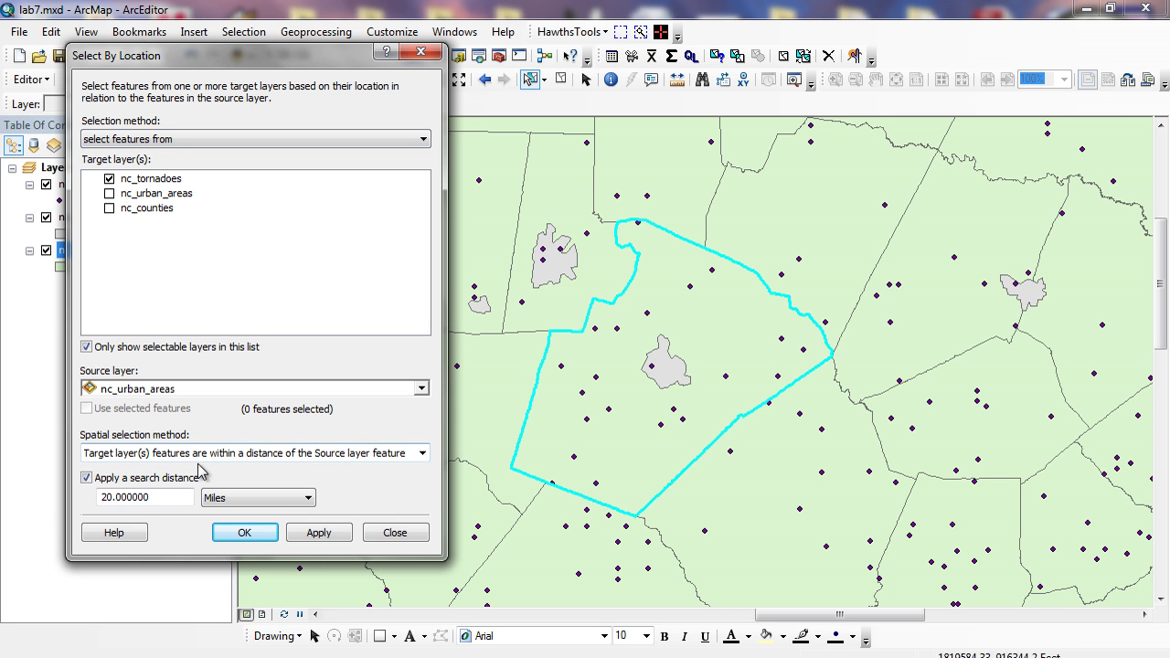
{"action": "left_click", "coordinate": [407, 458]}
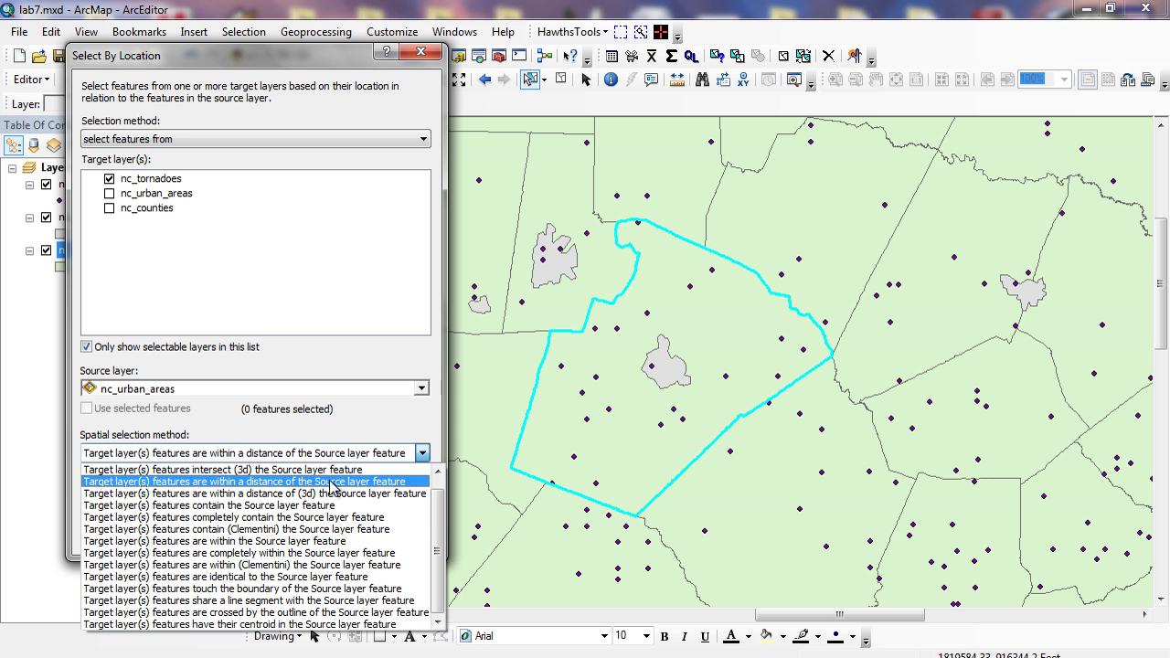
{"action": "scroll", "coordinate": [292, 484], "scroll_direction": "up", "scroll_amount": 1}
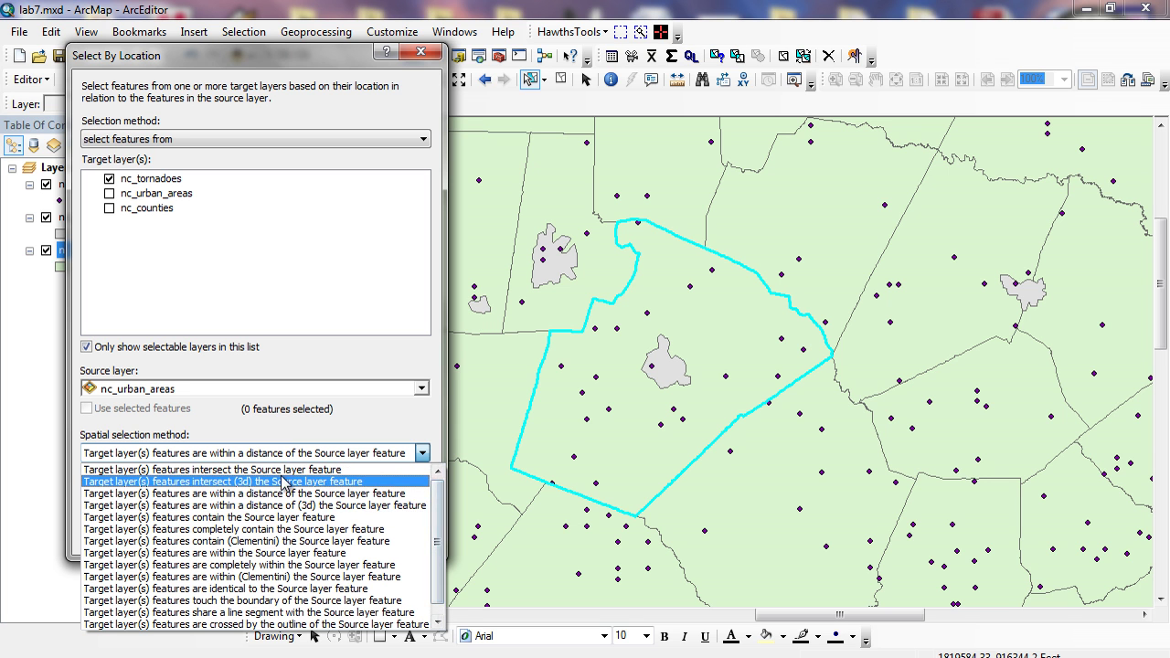
{"action": "left_click", "coordinate": [283, 470]}
{"action": "left_click", "coordinate": [421, 453]}
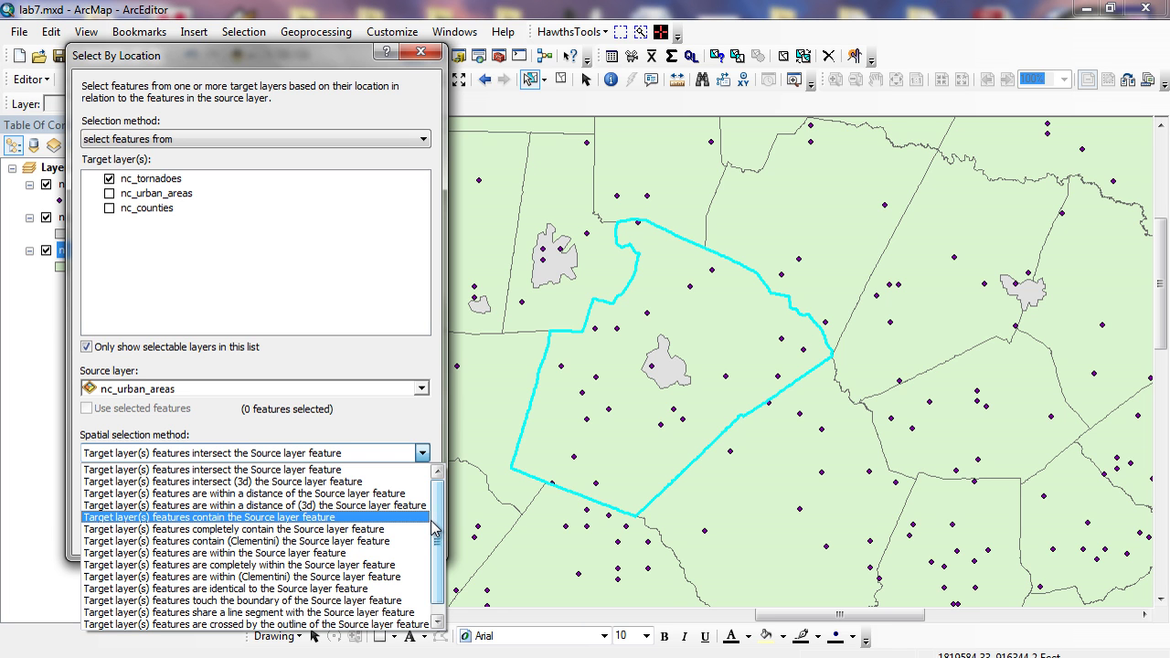
{"action": "left_click", "coordinate": [410, 361]}
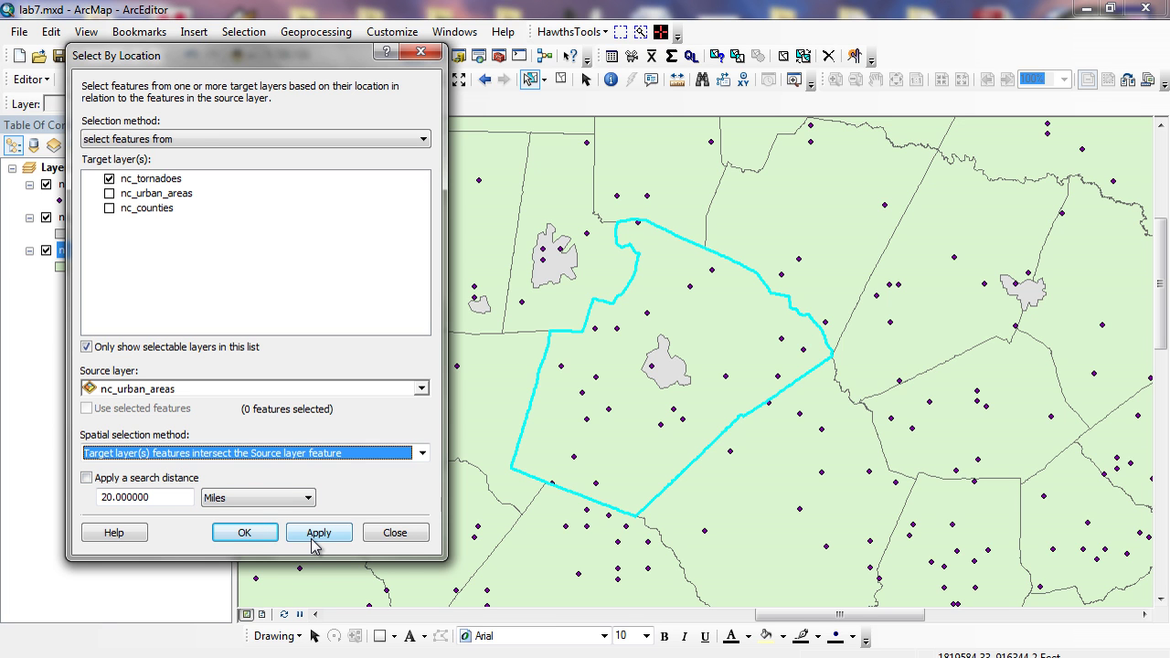
Step: Apply the selection with nc_counties as the source layer using its selected feature
{"action": "left_click", "coordinate": [422, 389]}
{"action": "left_click", "coordinate": [161, 423]}
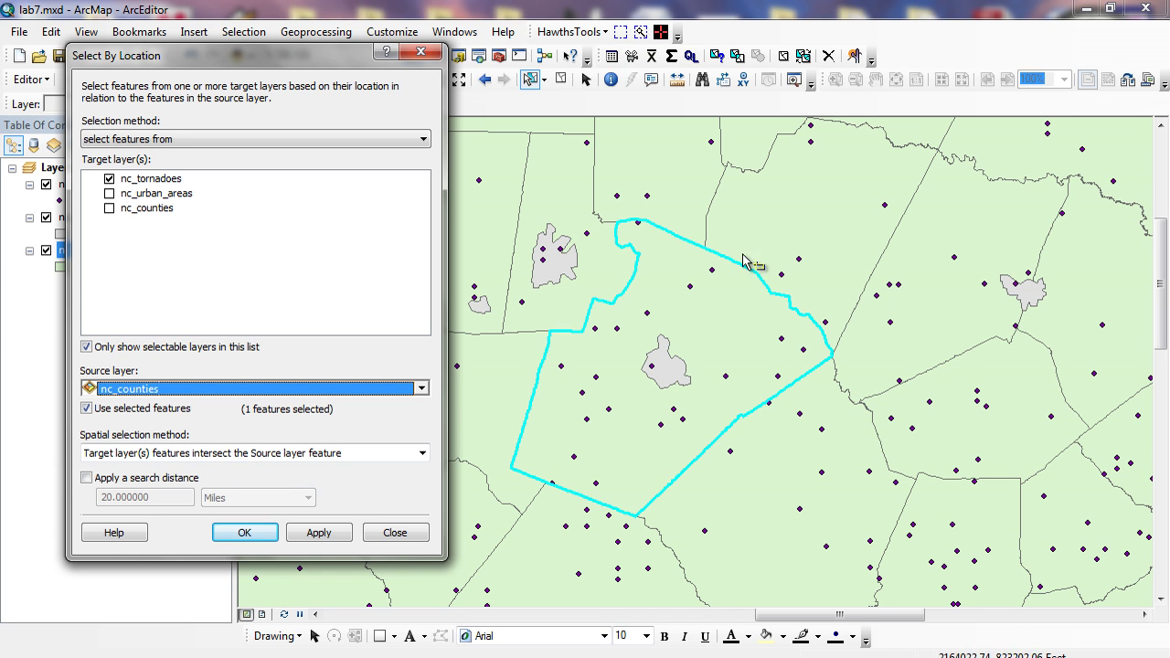
{"action": "left_click", "coordinate": [312, 537]}
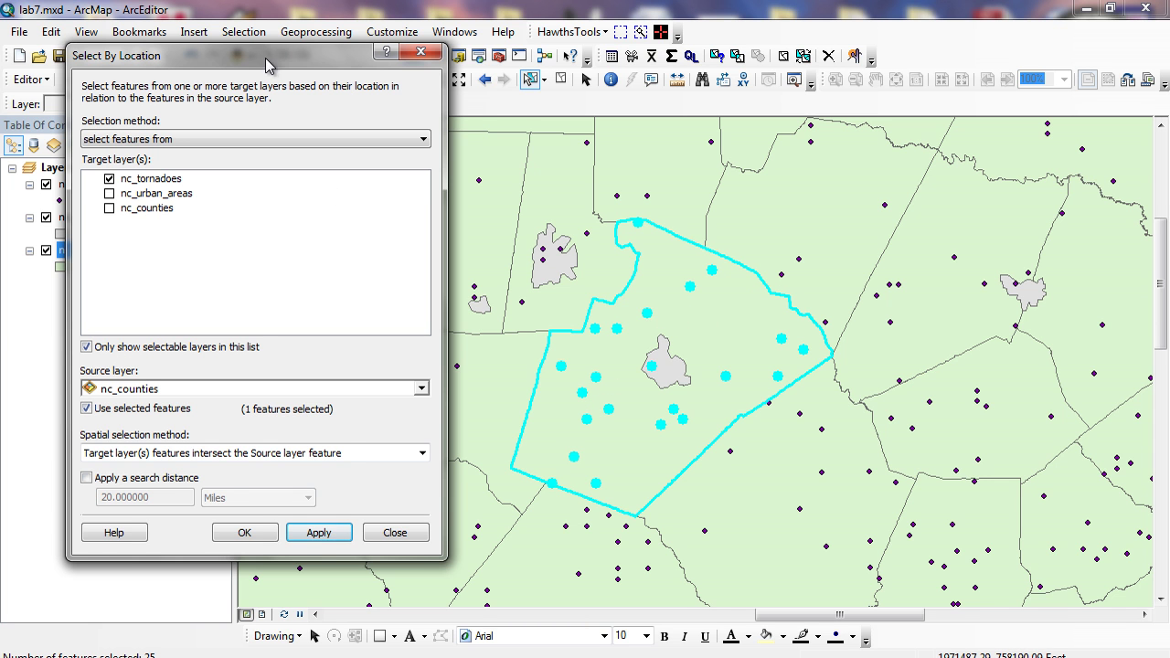
{"action": "left_click_drag", "start_coordinate": [270, 57], "coordinate": [306, 80]}
{"action": "left_click", "coordinate": [67, 188]}
{"action": "right_click", "coordinate": [67, 188]}
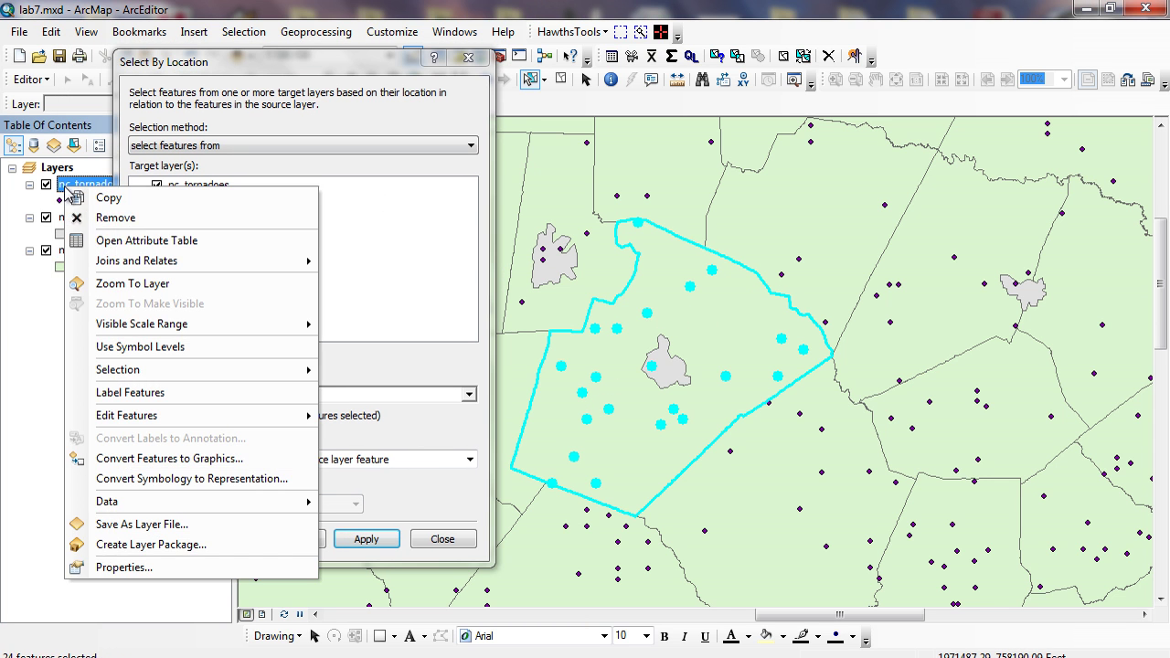
{"action": "left_click", "coordinate": [109, 242]}
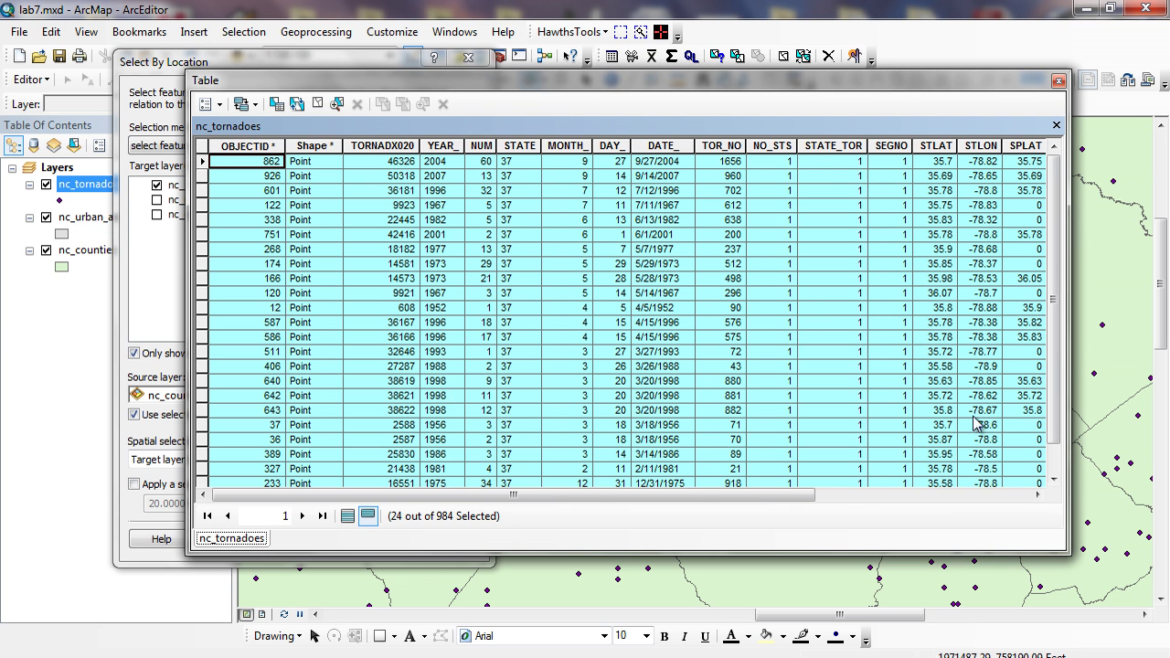
{"action": "scroll", "coordinate": [1052, 348], "scroll_direction": "down", "scroll_amount": 1}
{"action": "scroll", "coordinate": [1047, 340], "scroll_direction": "up", "scroll_amount": 1}
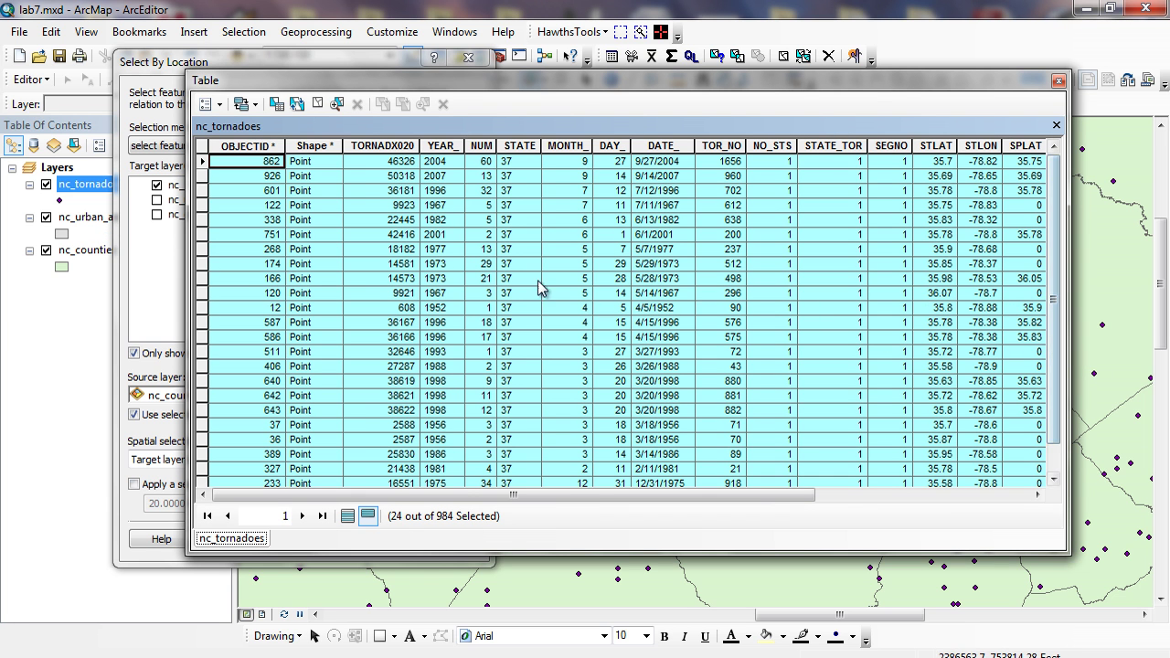
{"action": "left_click", "coordinate": [348, 516]}
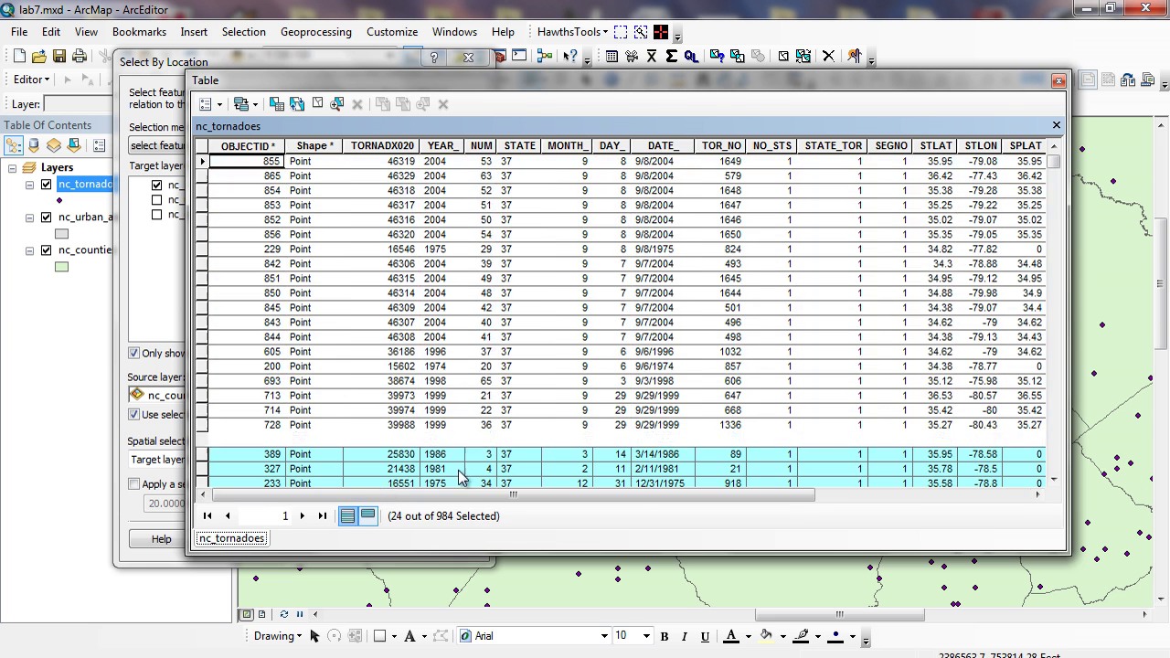
{"action": "left_click", "coordinate": [1059, 80]}
Step: Turn off 'Use selected features', reapply to select 985 tornadoes statewide, and view full extent
{"action": "left_click_drag", "start_coordinate": [352, 59], "coordinate": [309, 57]}
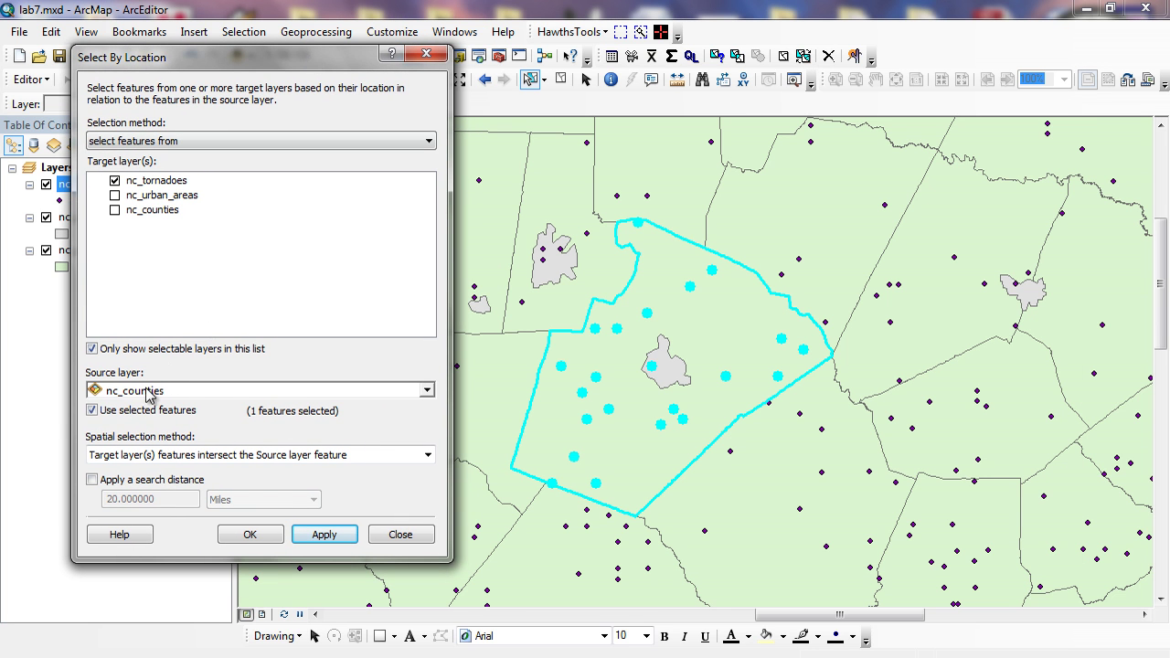
{"action": "left_click", "coordinate": [92, 411]}
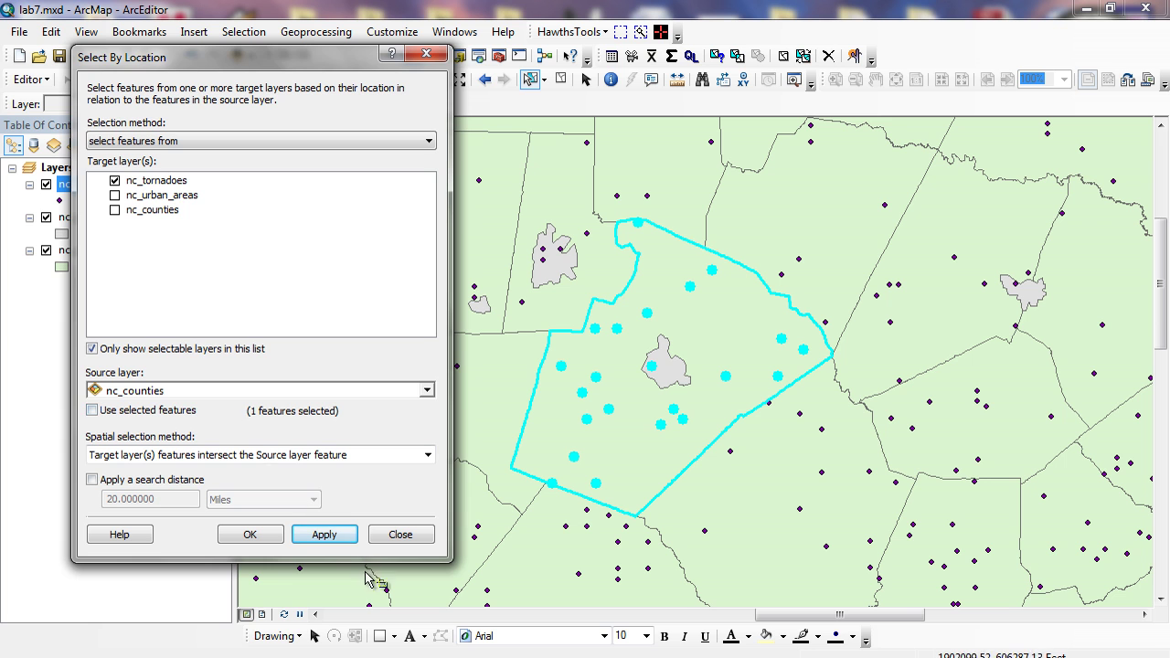
{"action": "left_click", "coordinate": [334, 539]}
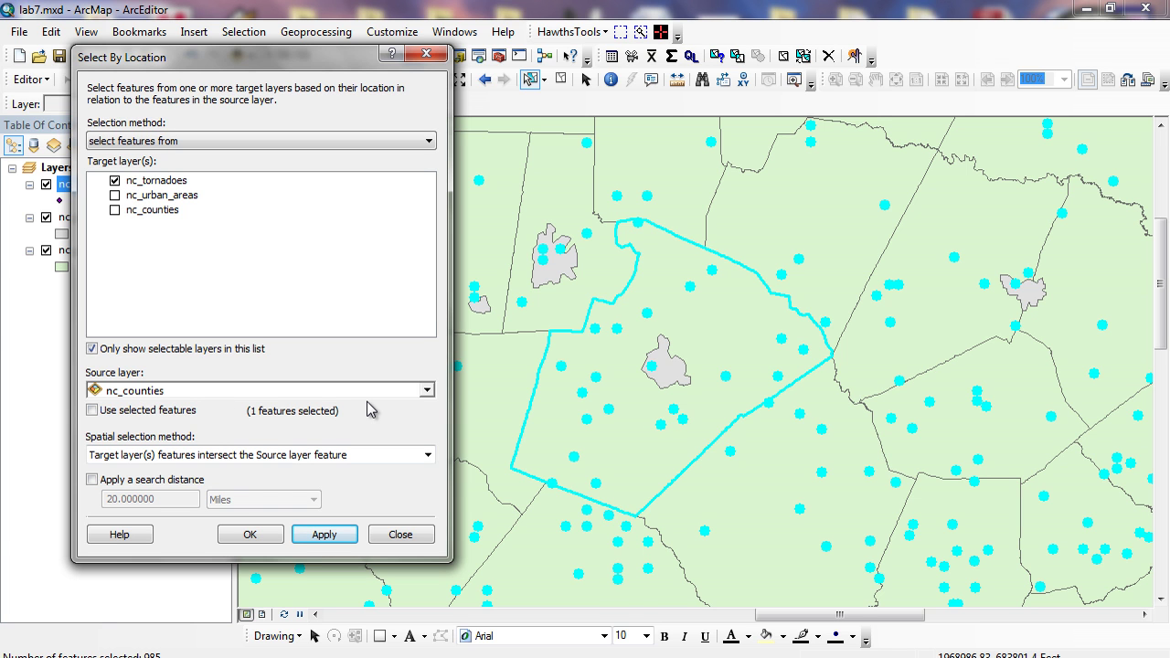
{"action": "left_click_drag", "start_coordinate": [343, 64], "coordinate": [346, 128]}
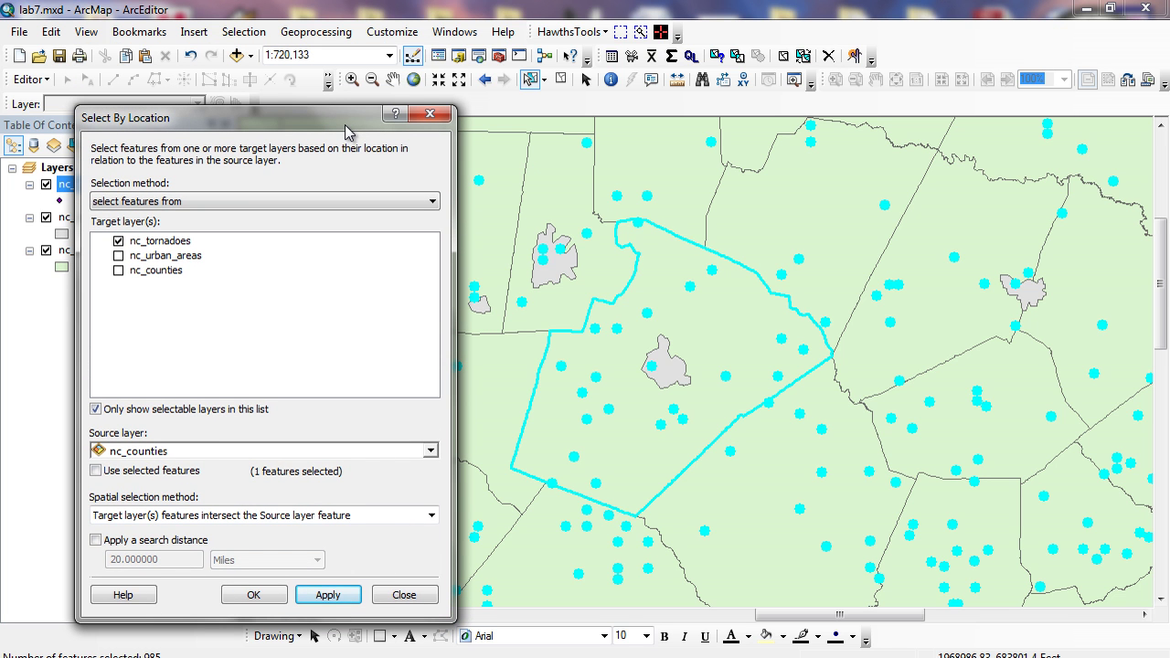
{"action": "left_click", "coordinate": [413, 80]}
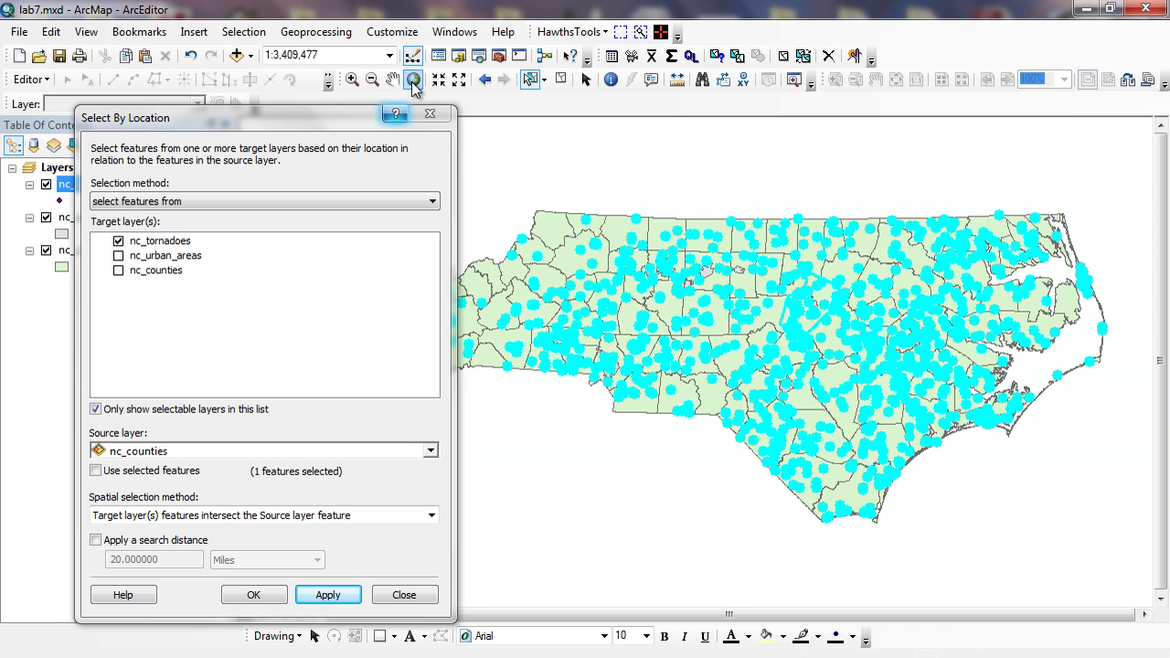
{"action": "left_click_drag", "start_coordinate": [322, 120], "coordinate": [308, 89]}
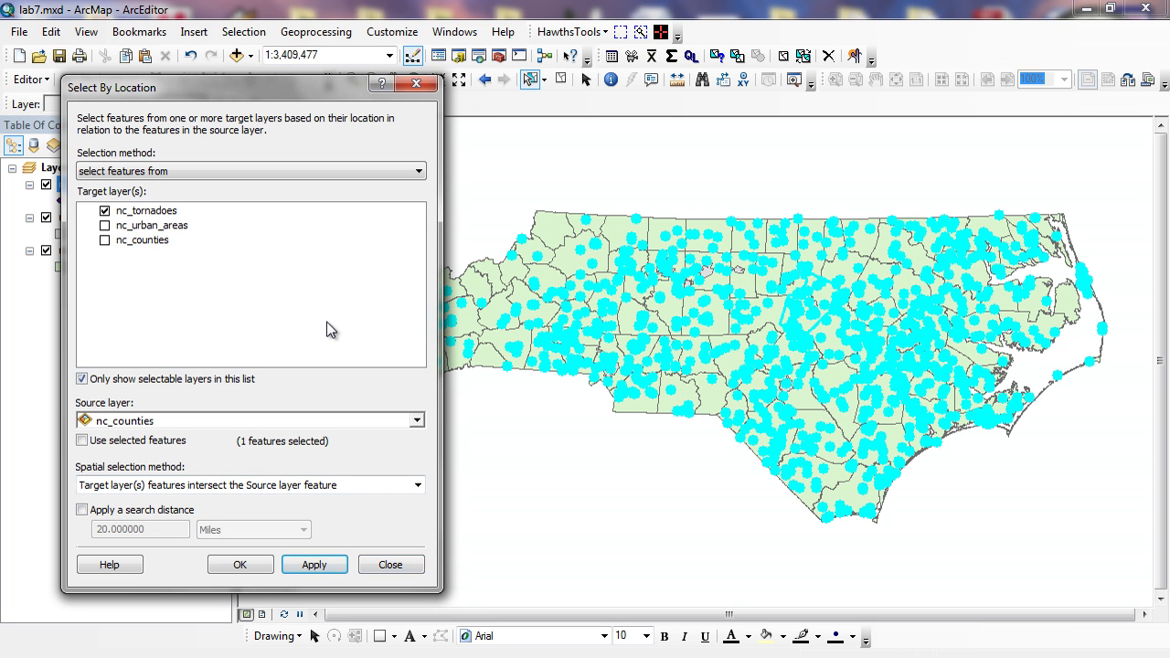
{"action": "left_click", "coordinate": [417, 485]}
{"action": "left_click", "coordinate": [420, 444]}
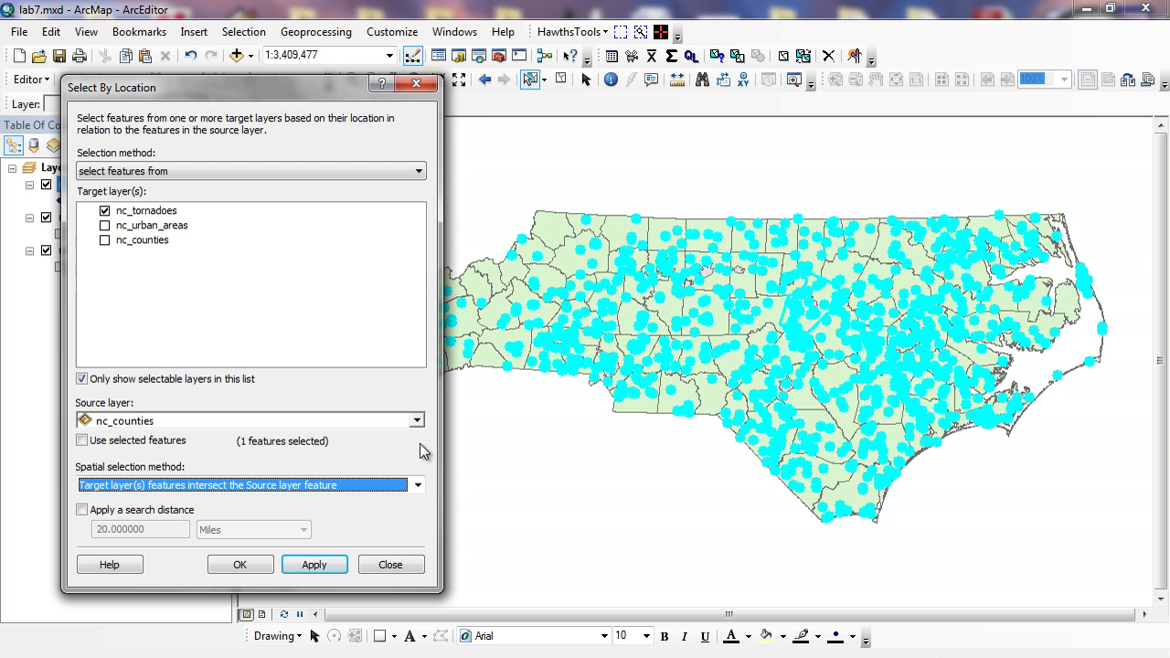